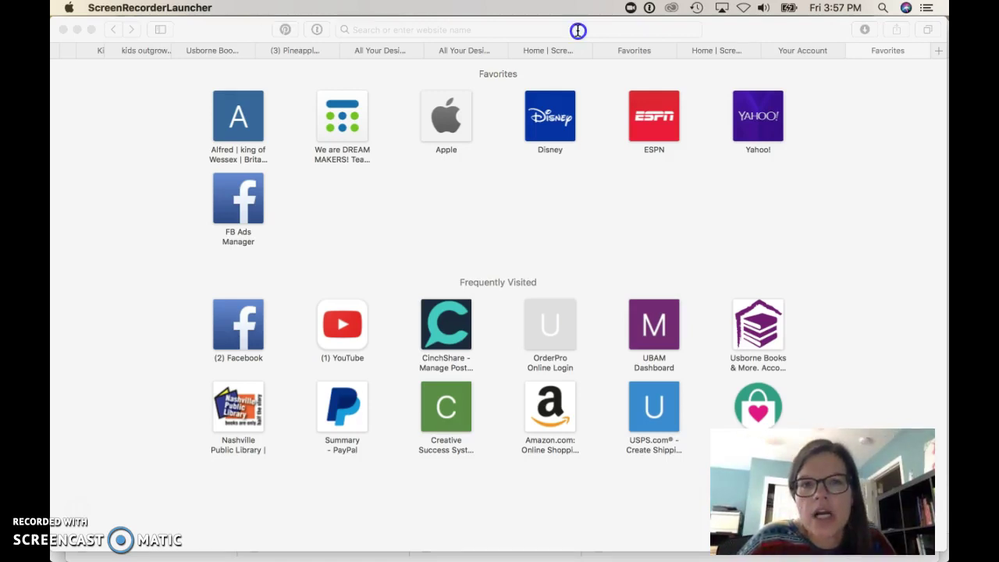
# Bring the Safari window to the front so a web address can be entered.
pyautogui.click(577, 29)
pyautogui.write('goo')
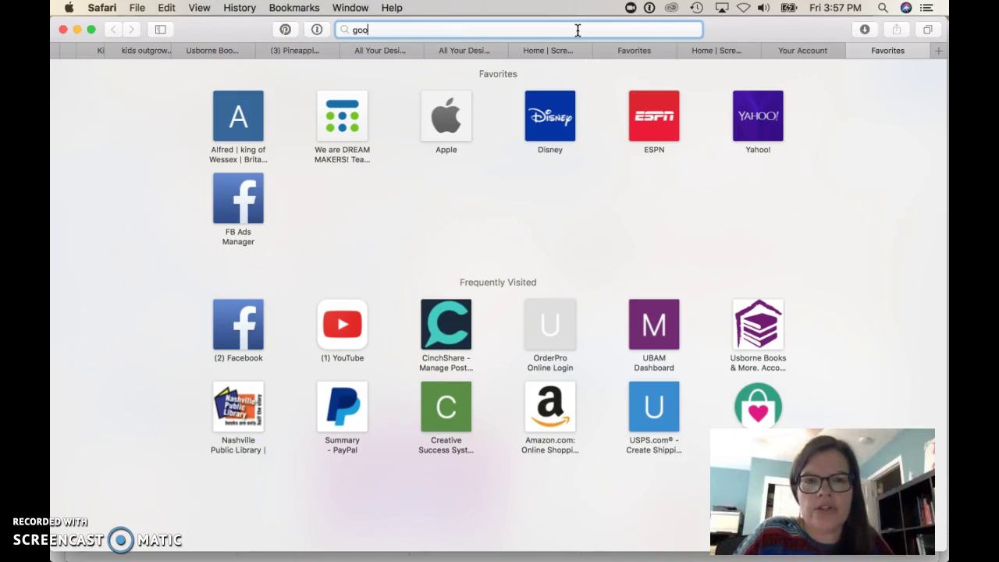
# Load google.com and open the Google apps grid.
pyautogui.write('gle.com')
pyautogui.press('Return')
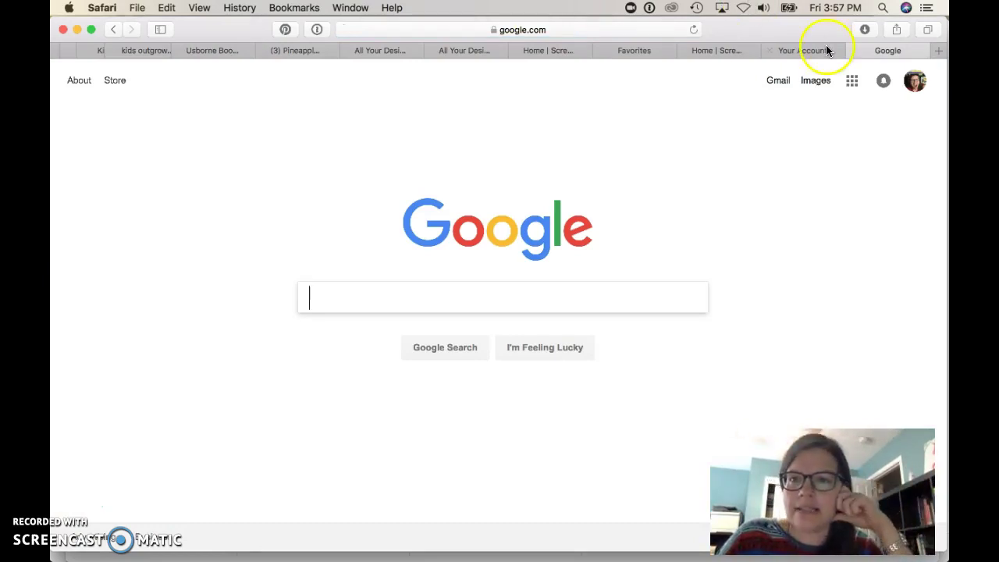
pyautogui.click(852, 83)
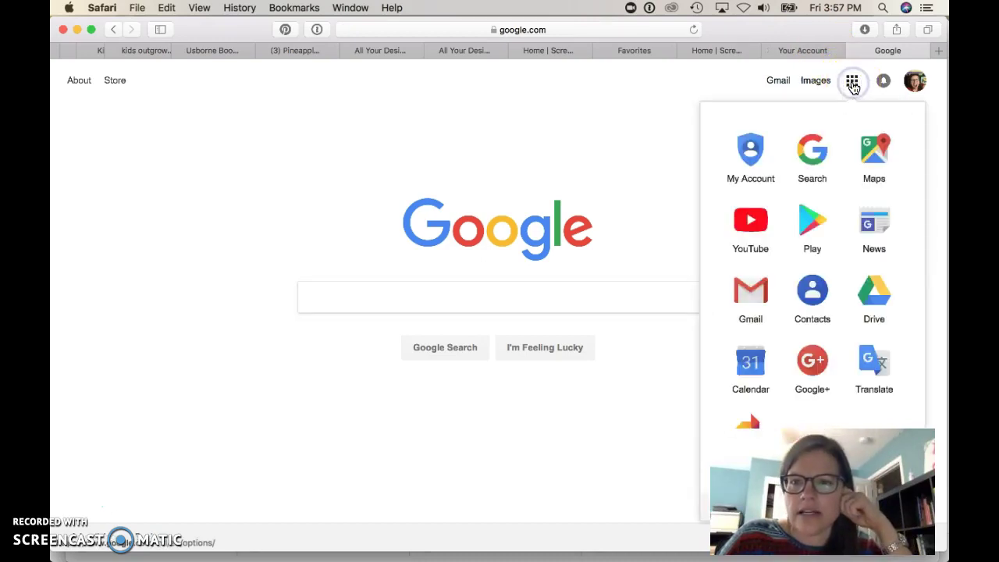
# Browse the Google apps list, then return to the address bar for a new search.
pyautogui.scroll(-3, 821, 261)
pyautogui.scroll(-3, 821, 263)
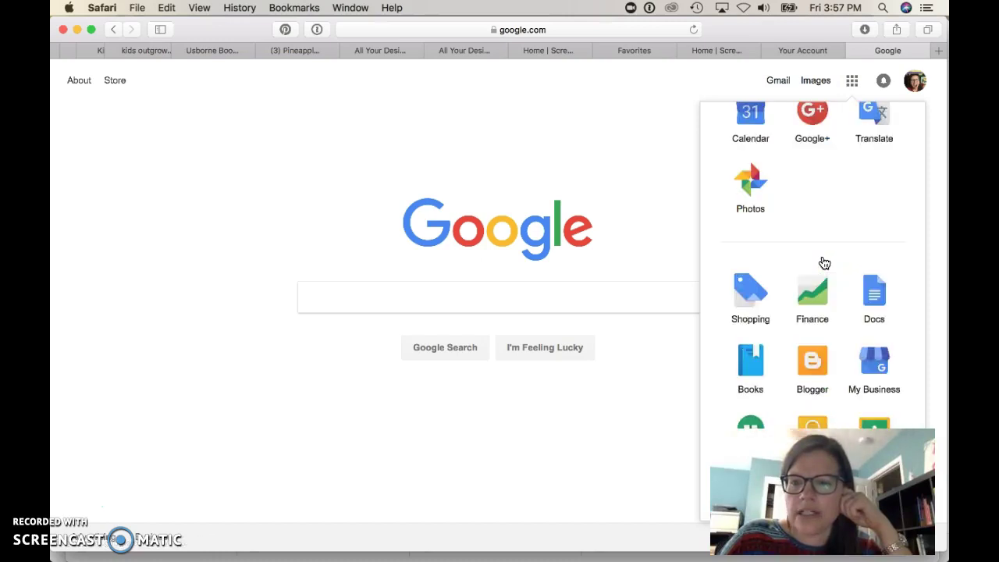
pyautogui.scroll(2, 823, 263)
pyautogui.scroll(3, 824, 263)
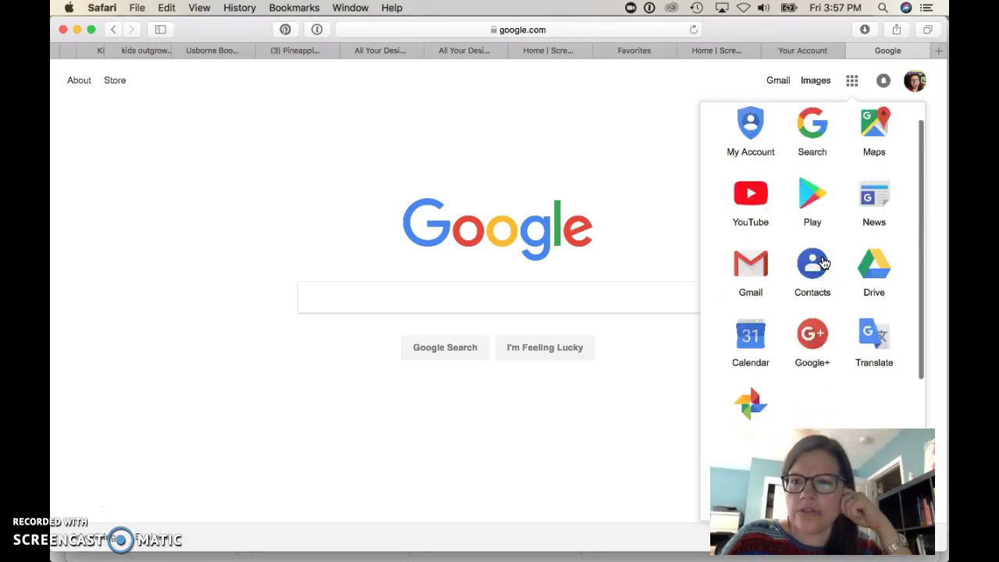
pyautogui.scroll(-3, 823, 263)
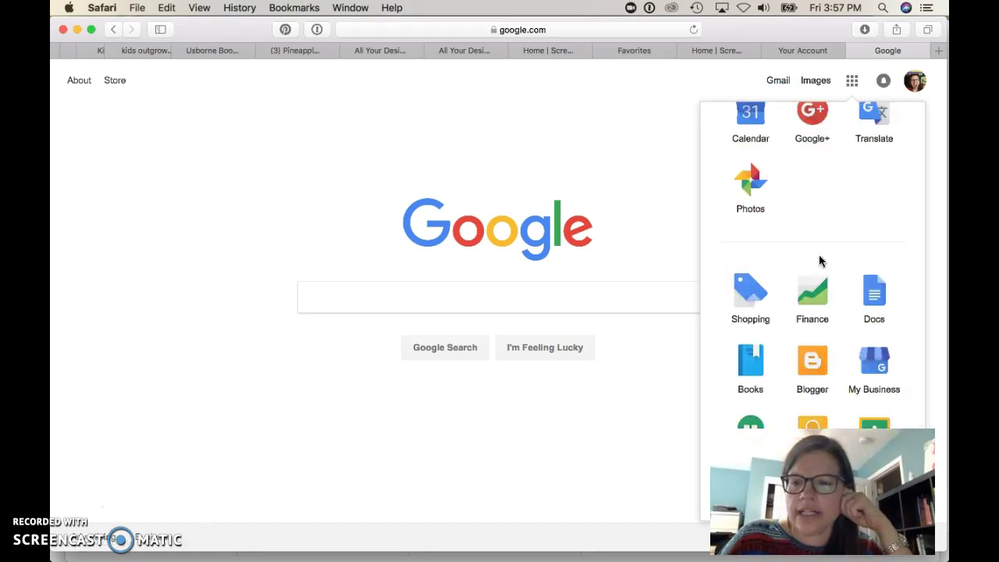
pyautogui.click(560, 31)
# Search for 'google forms' and open the Google Forms home page from the results.
pyautogui.write('goog')
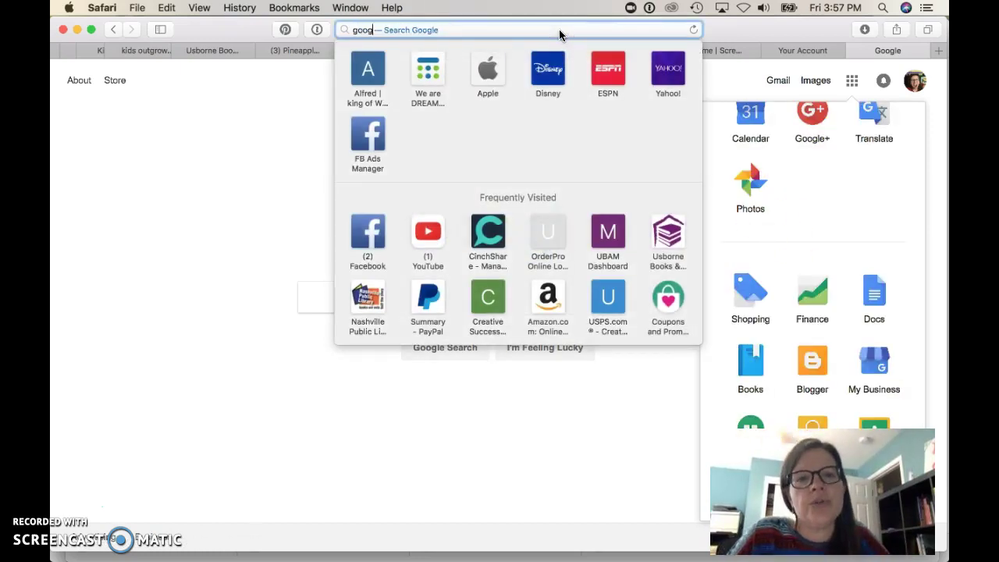
pyautogui.write('le forms')
pyautogui.press('Return')
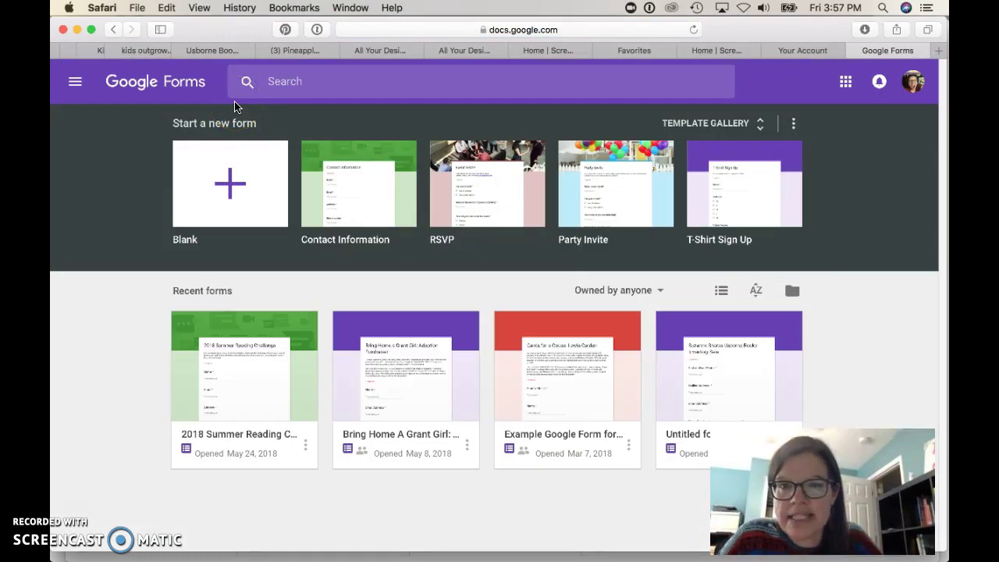
pyautogui.click(233, 183)
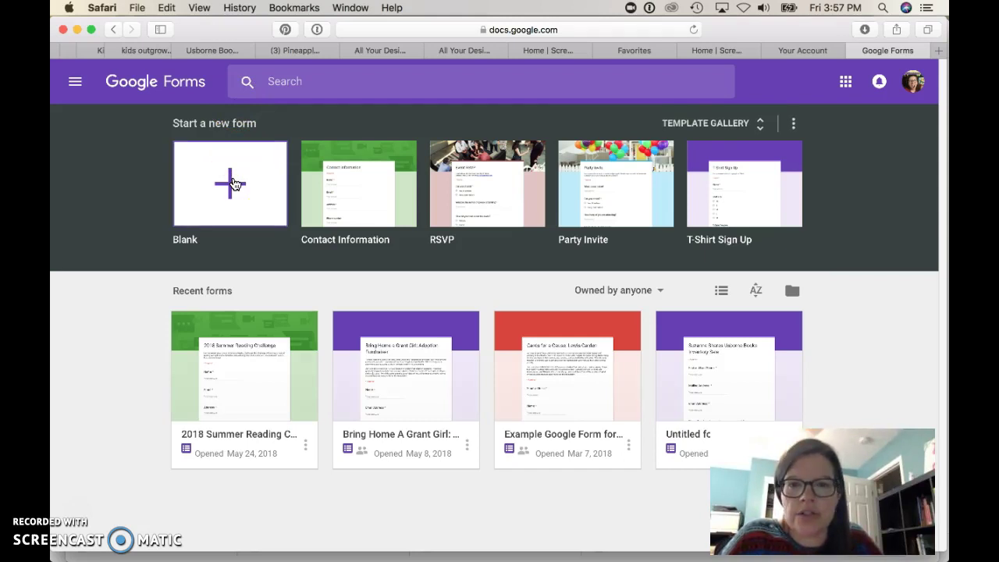
pyautogui.click(376, 200)
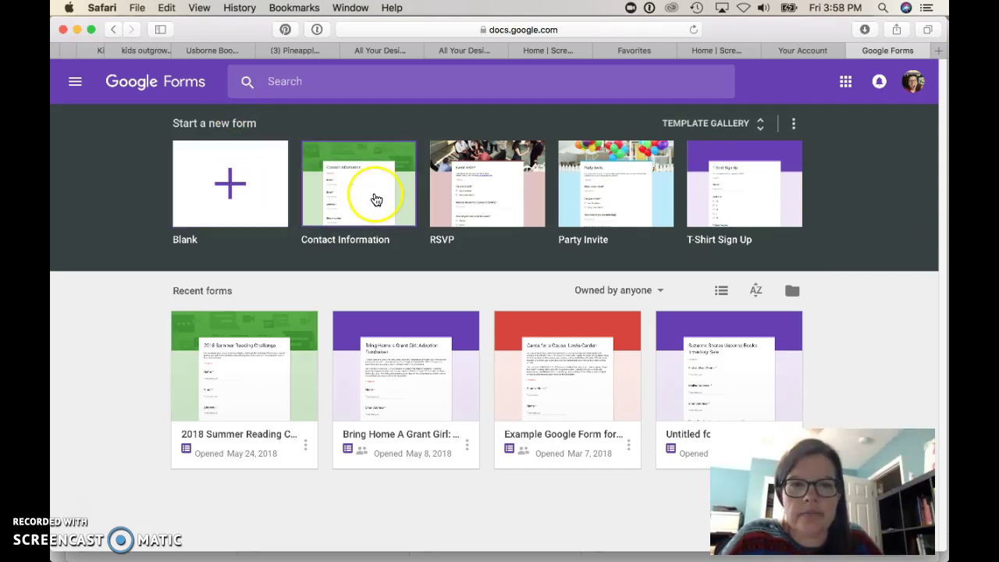
# Start a new form from the T-Shirt Sign Up template in the template gallery.
pyautogui.click(757, 124)
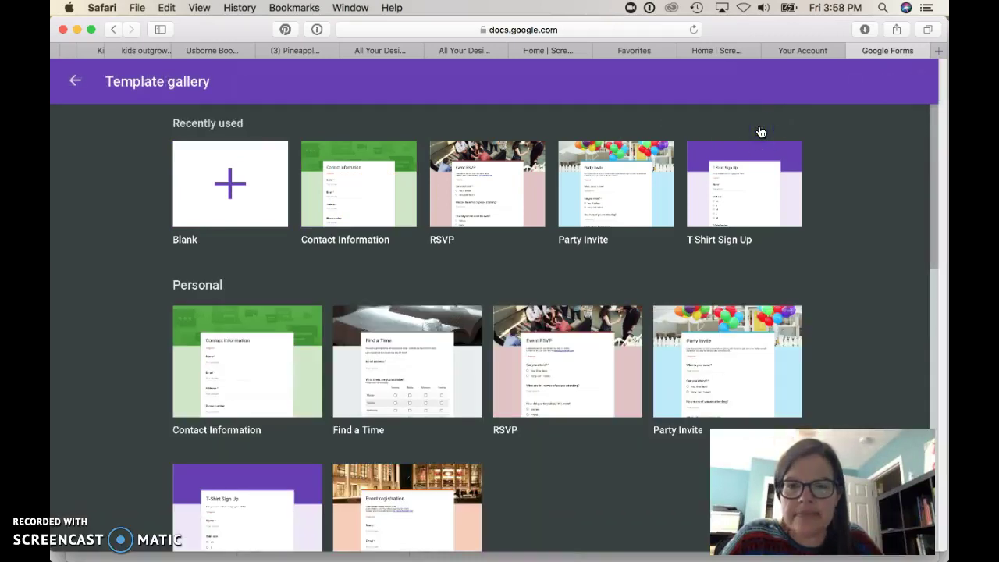
pyautogui.click(697, 260)
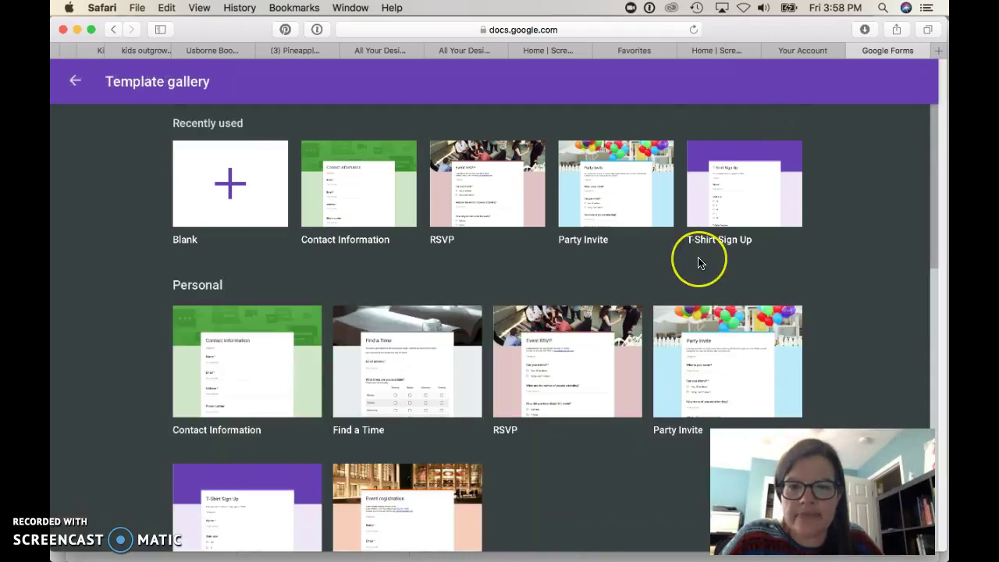
pyautogui.scroll(-2, 698, 260)
pyautogui.click(577, 341)
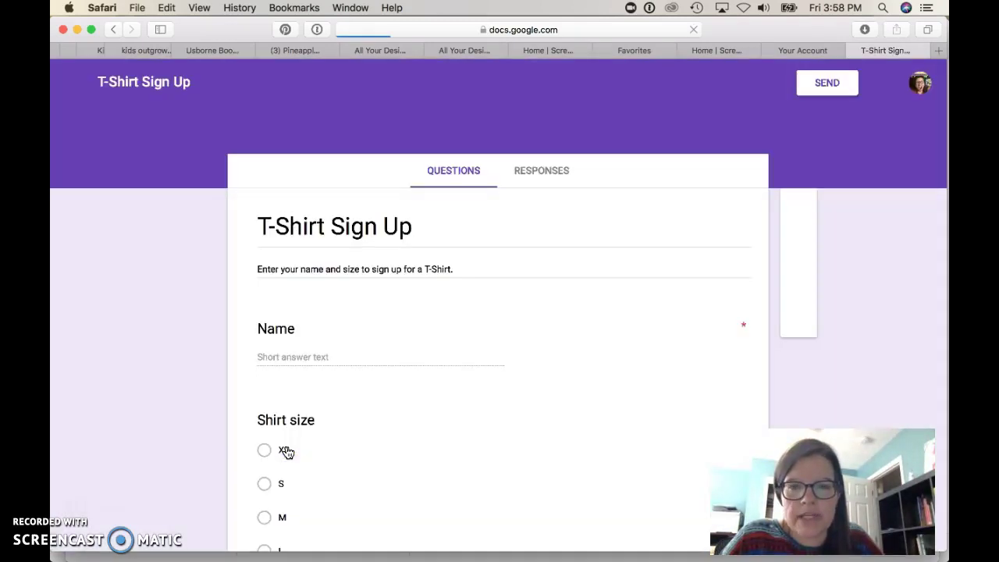
# Replace the 'T-Shirt Sign Up' form title with 'Product of the Month Giveaway'.
pyautogui.click(406, 230)
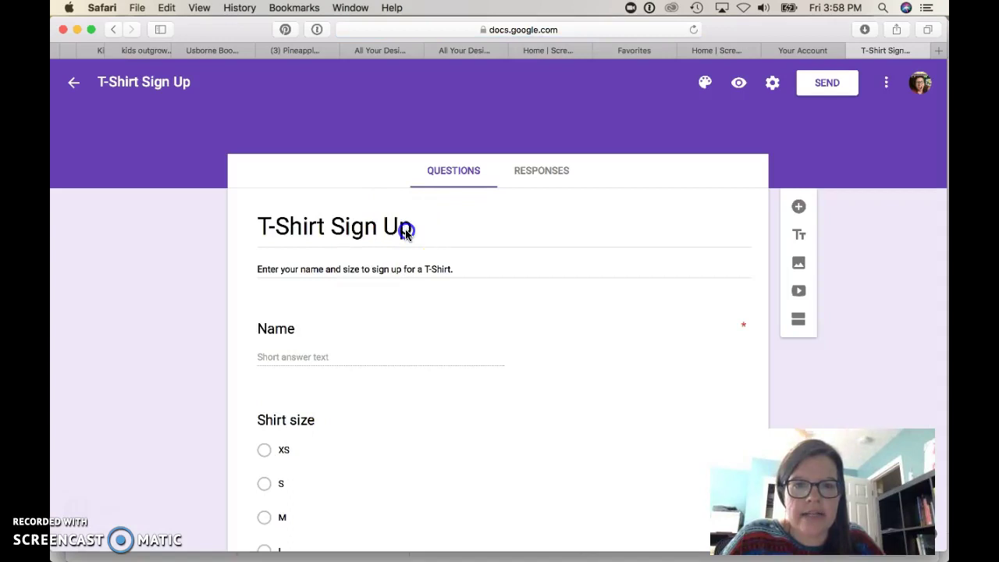
pyautogui.tripleClick(425, 224)
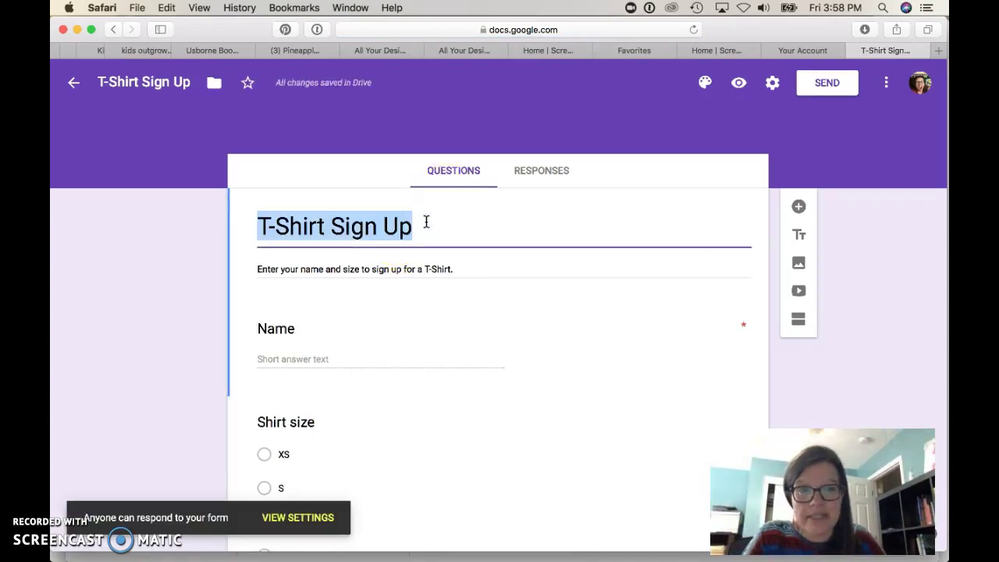
pyautogui.write('Product of the Mont')
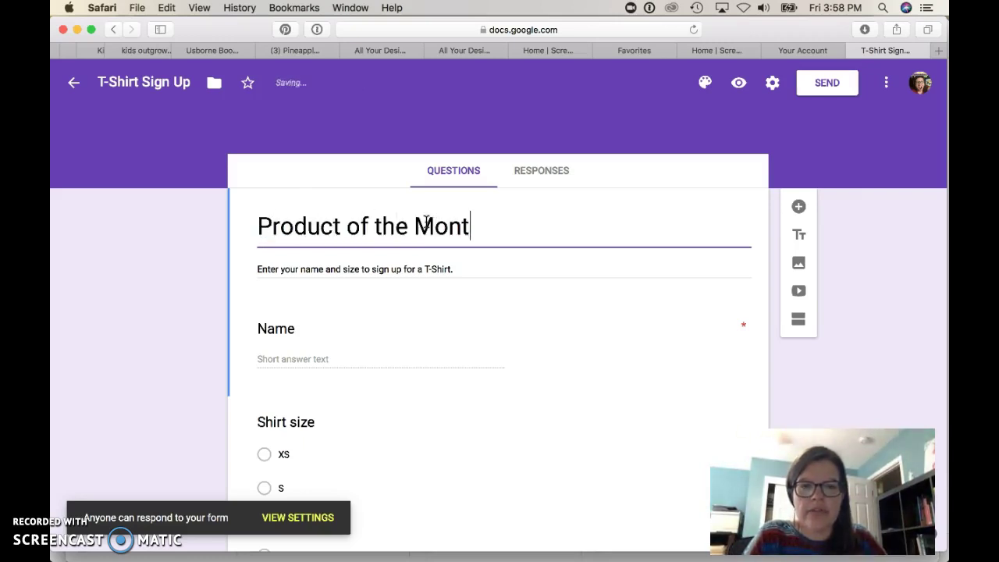
pyautogui.write('h')
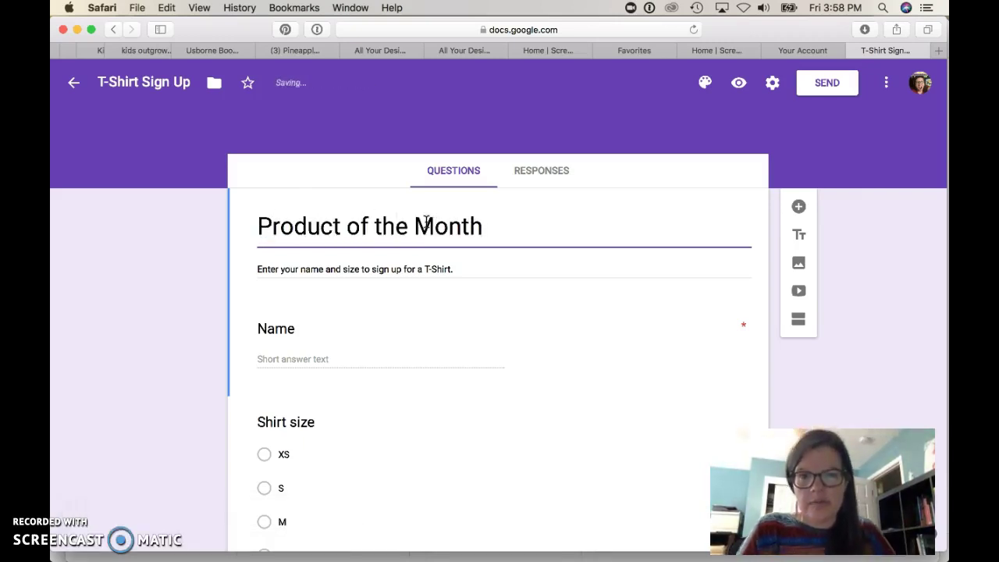
pyautogui.write(' Giveaway')
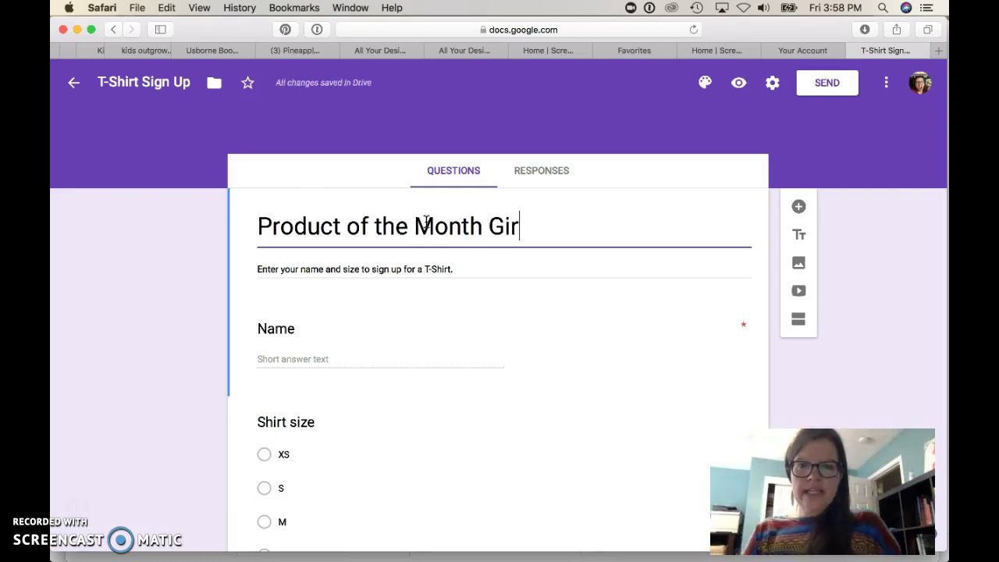
# Replace the form description with a registration message for buyers of this month's product.
pyautogui.tripleClick(399, 268)
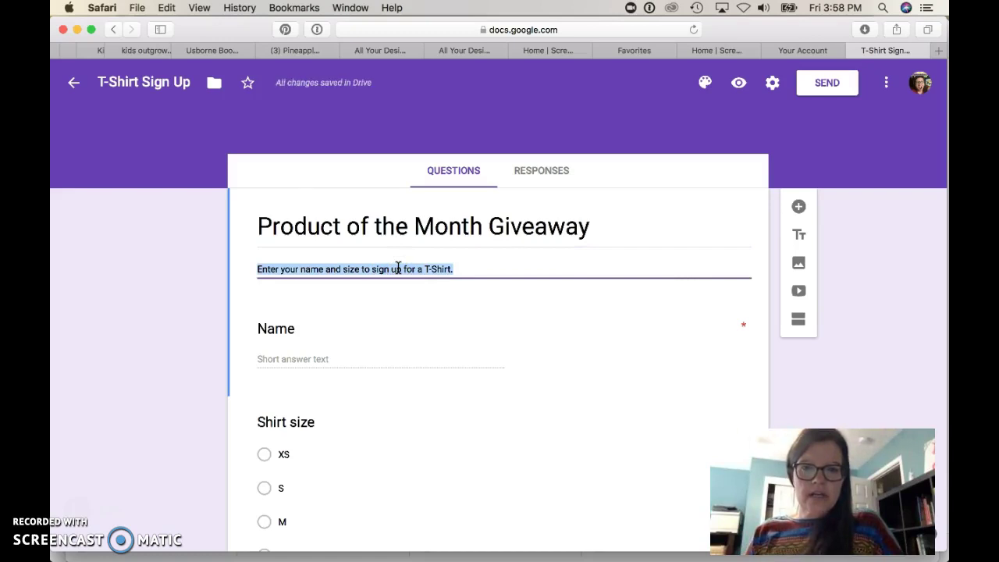
pyautogui.click(731, 275)
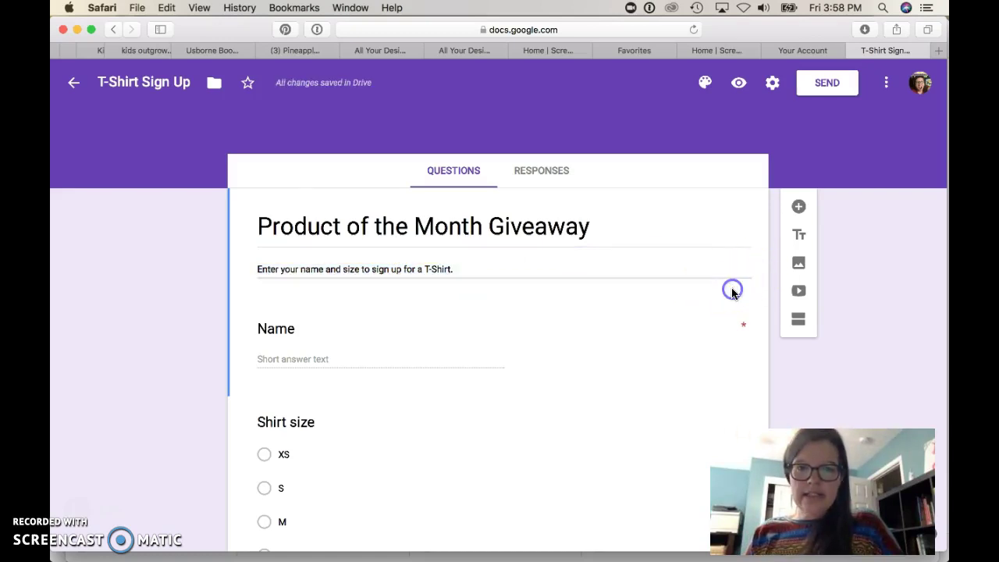
pyautogui.tripleClick(731, 274)
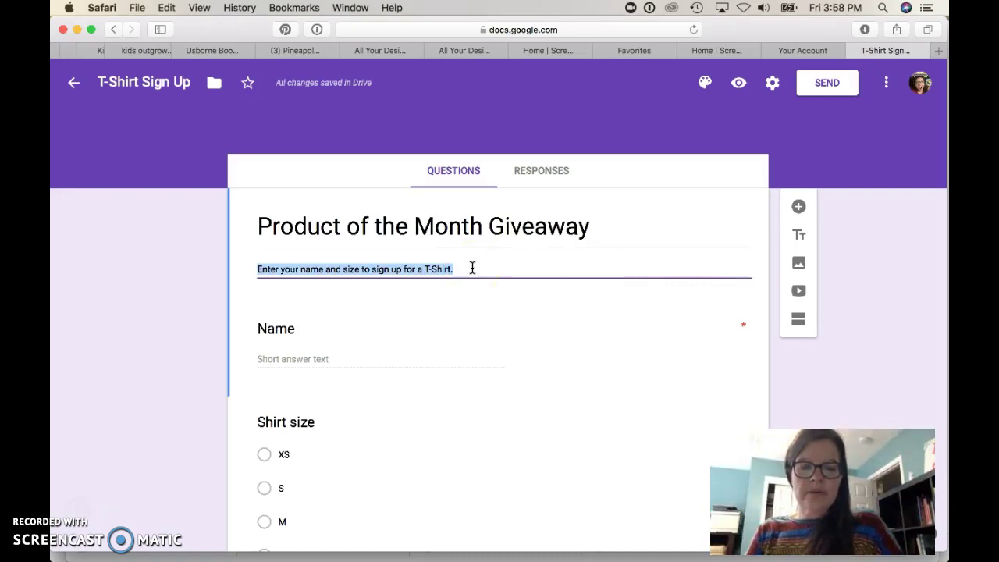
pyautogui.write('Re')
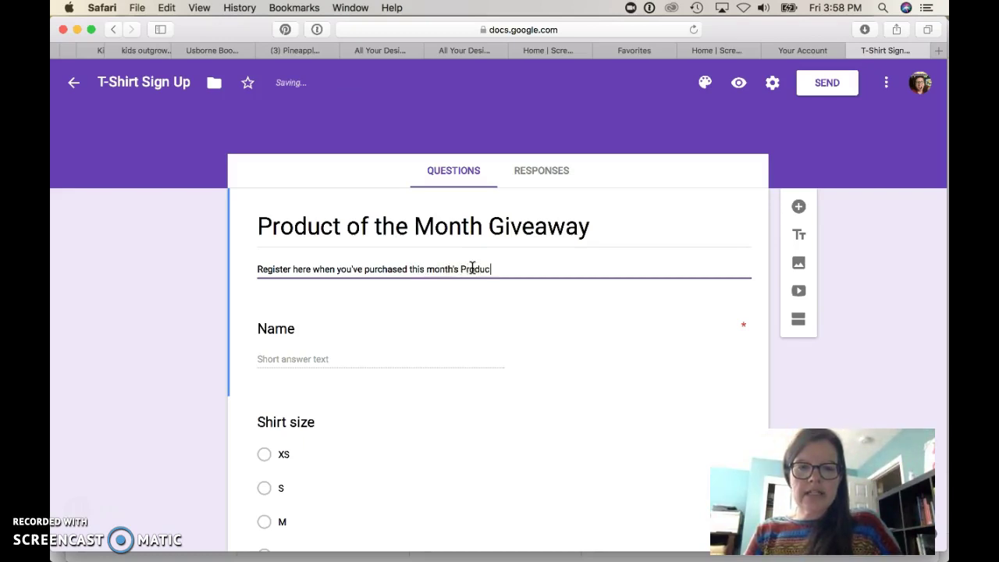
pyautogui.write('the Month f')
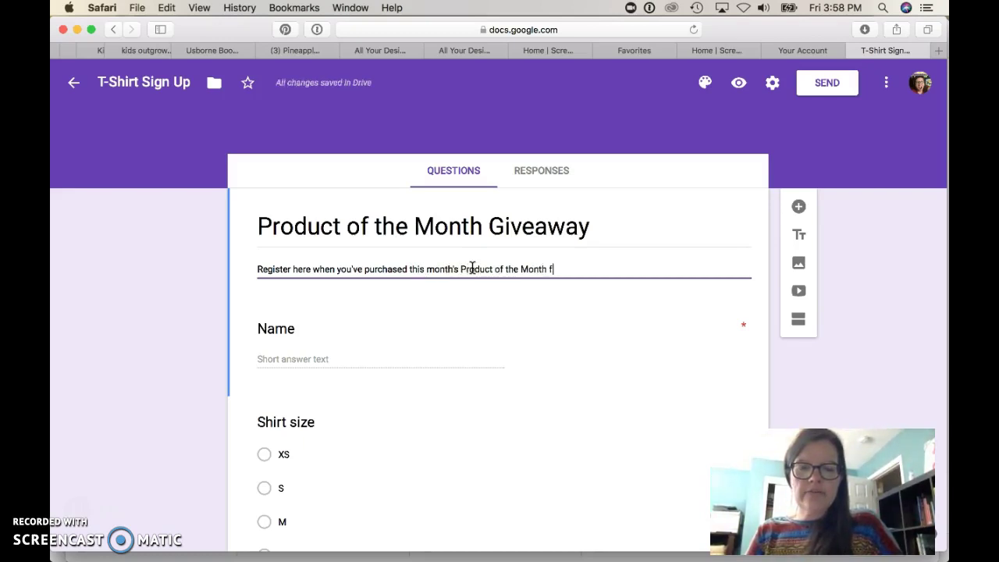
pyautogui.write('rom Suzanne Shares Usborne Books')
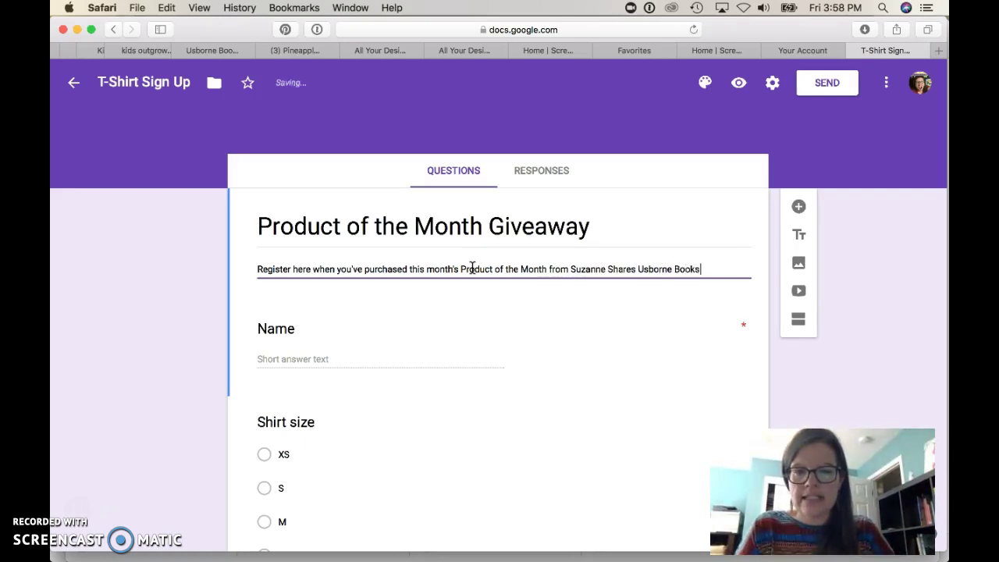
pyautogui.write('!')
pyautogui.click(305, 363)
# Delete the Shirt size question.
pyautogui.scroll(-3, 344, 328)
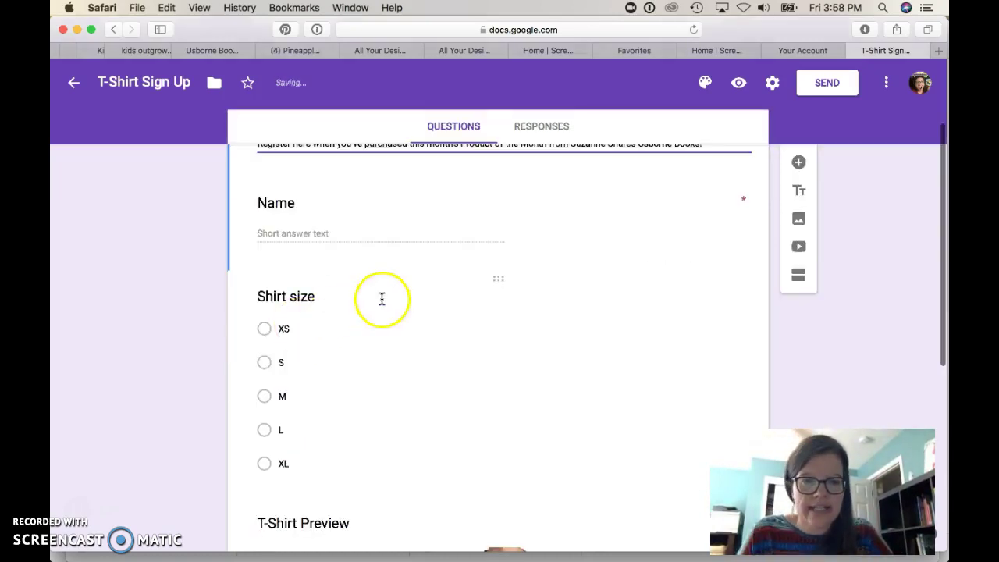
pyautogui.click(497, 279)
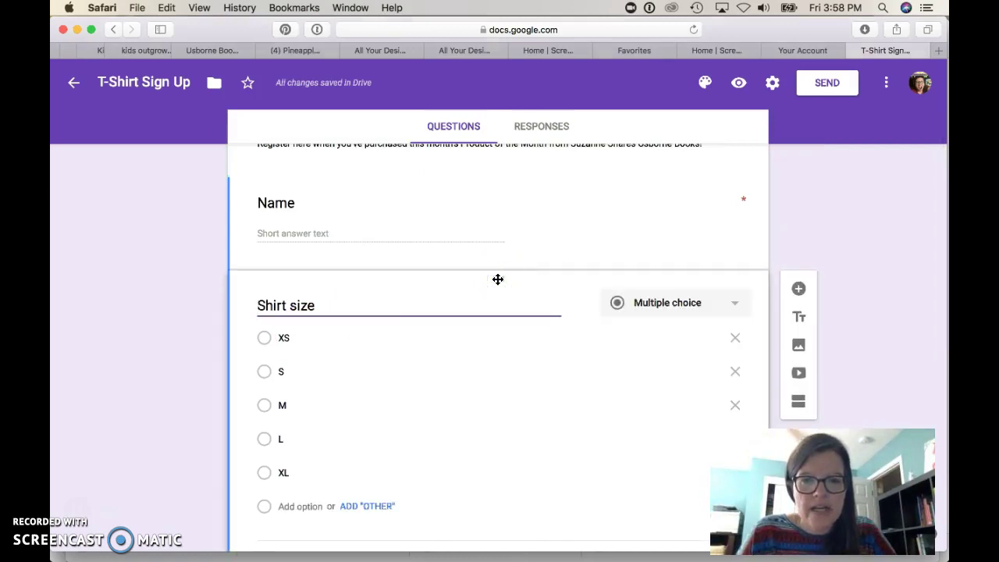
pyautogui.scroll(-3, 702, 324)
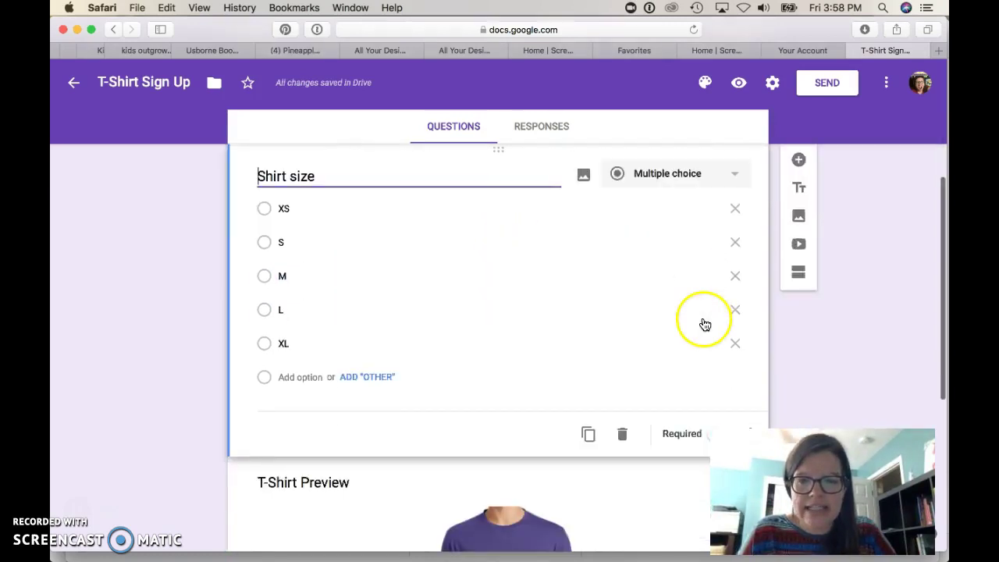
pyautogui.click(625, 437)
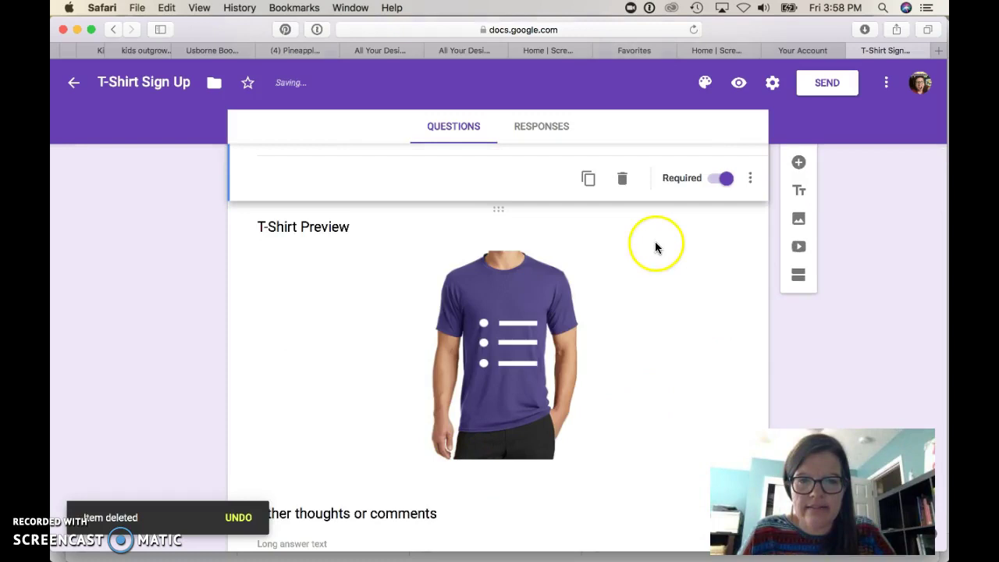
# Delete the T-Shirt Preview image and the Other thoughts or comments question, plus an accidental duplicate.
pyautogui.scroll(-1, 508, 296)
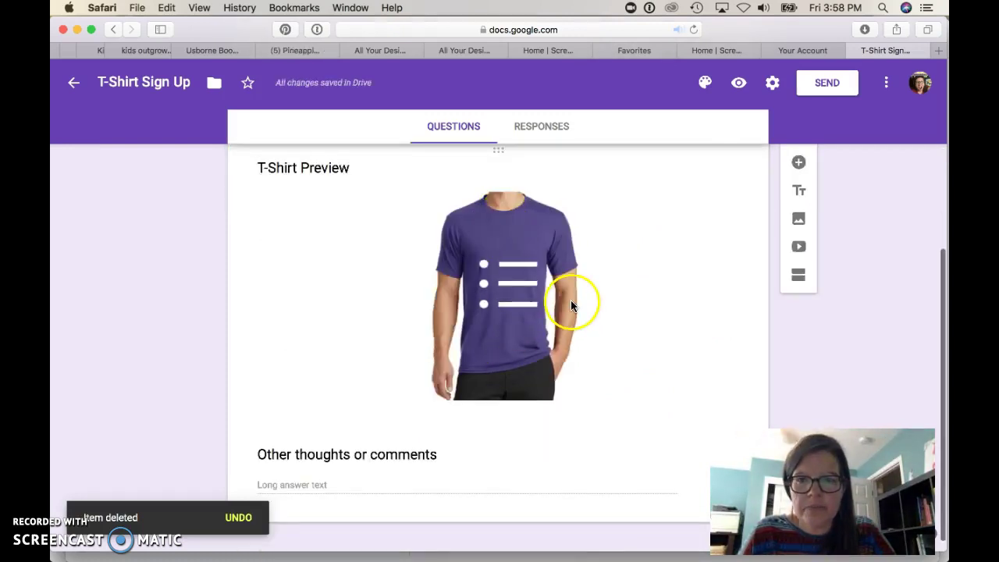
pyautogui.scroll(3, 571, 300)
pyautogui.click(504, 318)
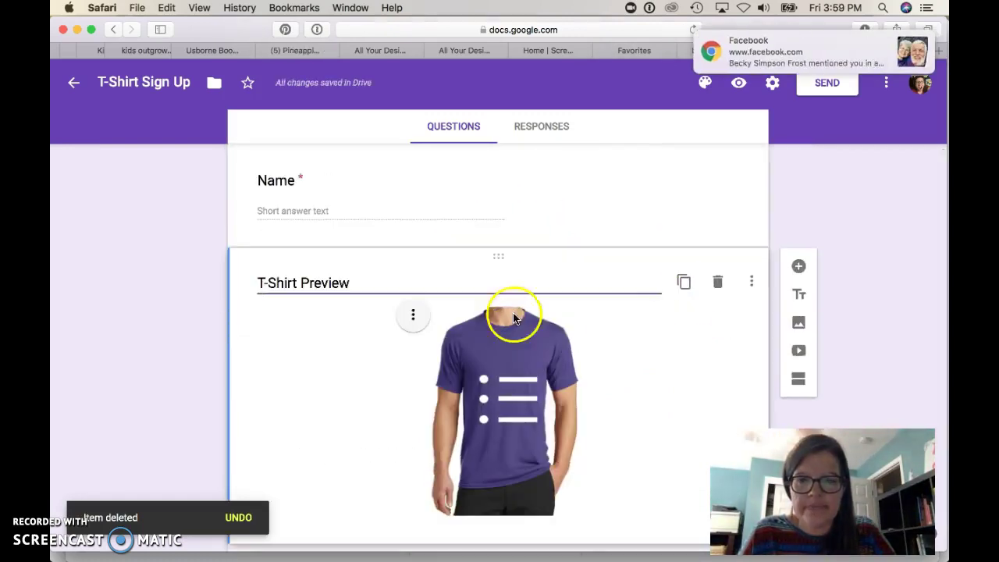
pyautogui.click(714, 285)
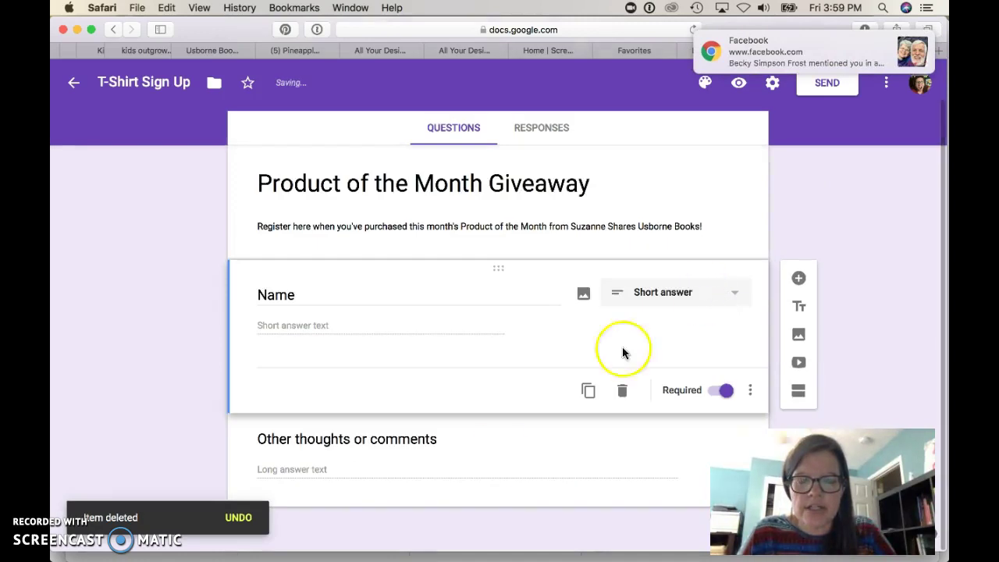
pyautogui.click(431, 443)
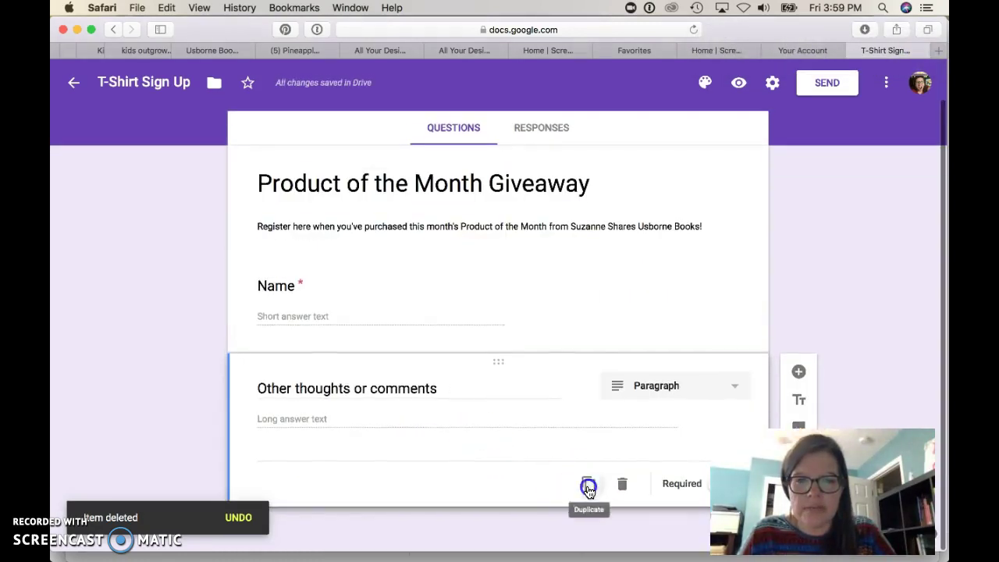
pyautogui.click(587, 486)
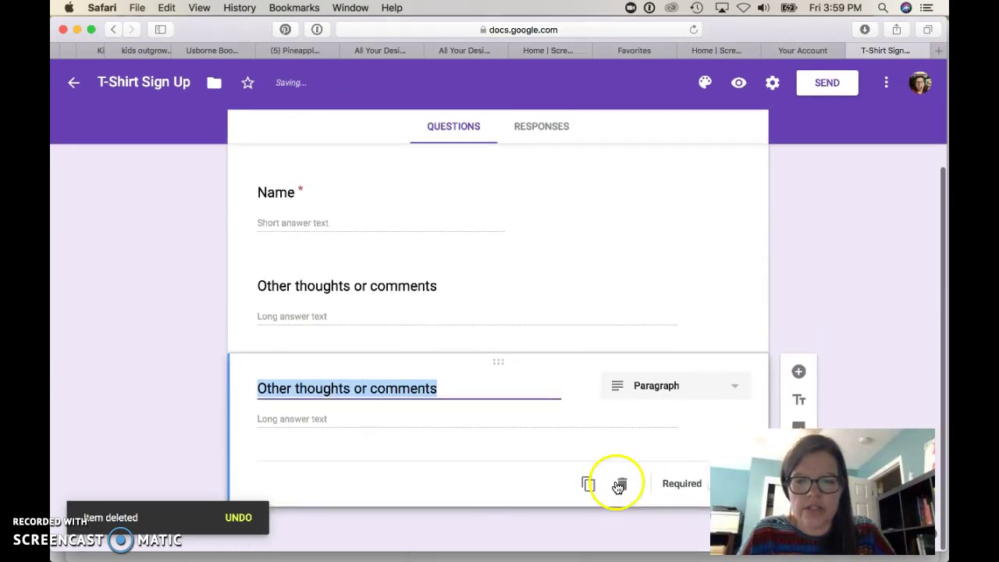
pyautogui.click(623, 485)
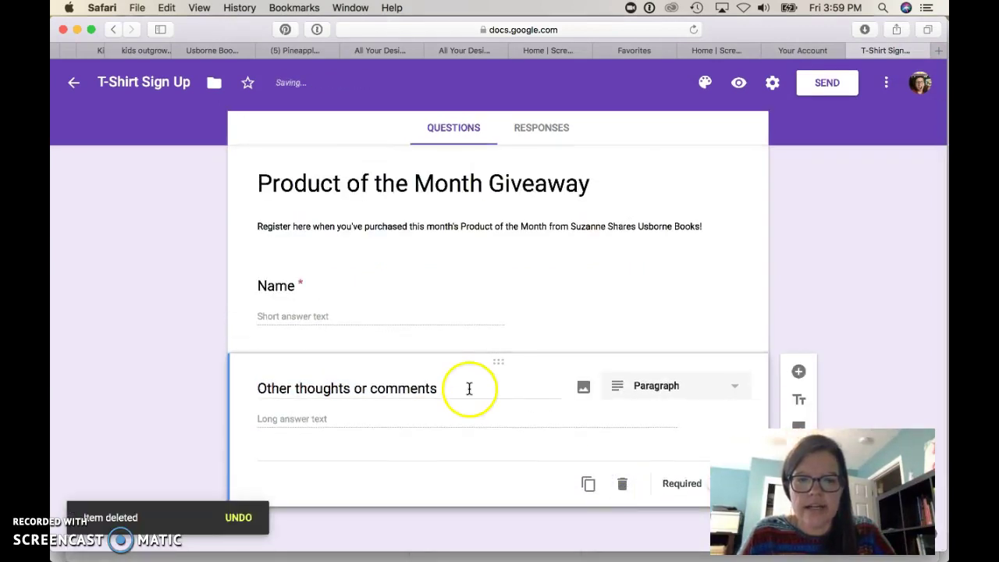
pyautogui.click(622, 484)
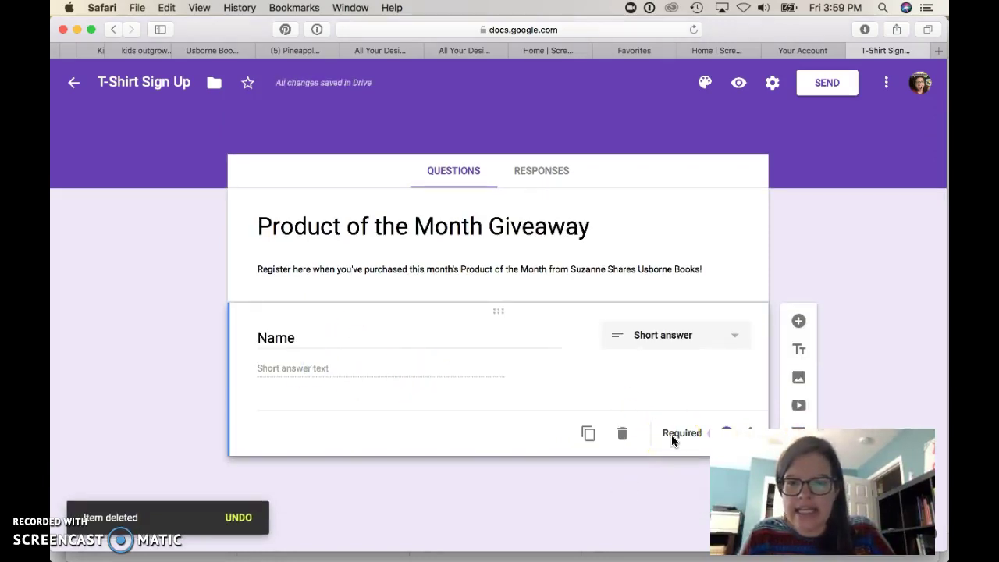
# Add a Short answer 'Email address' question and enable email collection for the form.
pyautogui.click(798, 323)
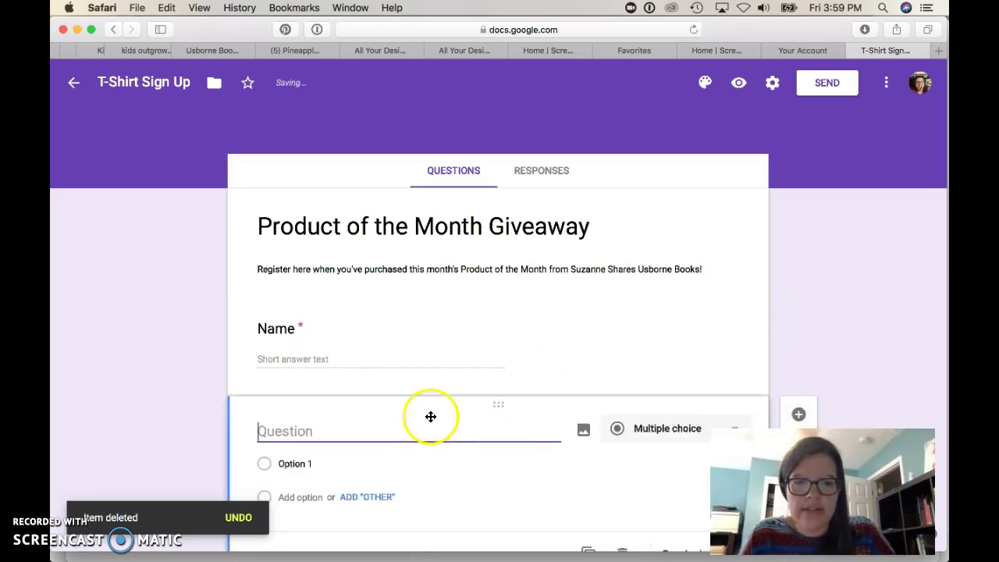
pyautogui.write('Email addres')
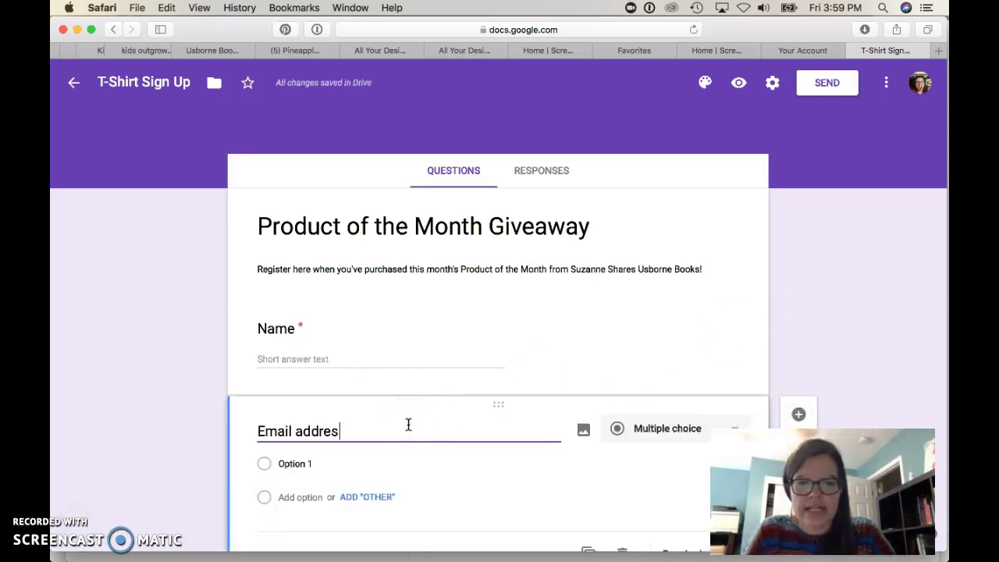
pyautogui.write('s')
pyautogui.click(650, 431)
pyautogui.click(651, 431)
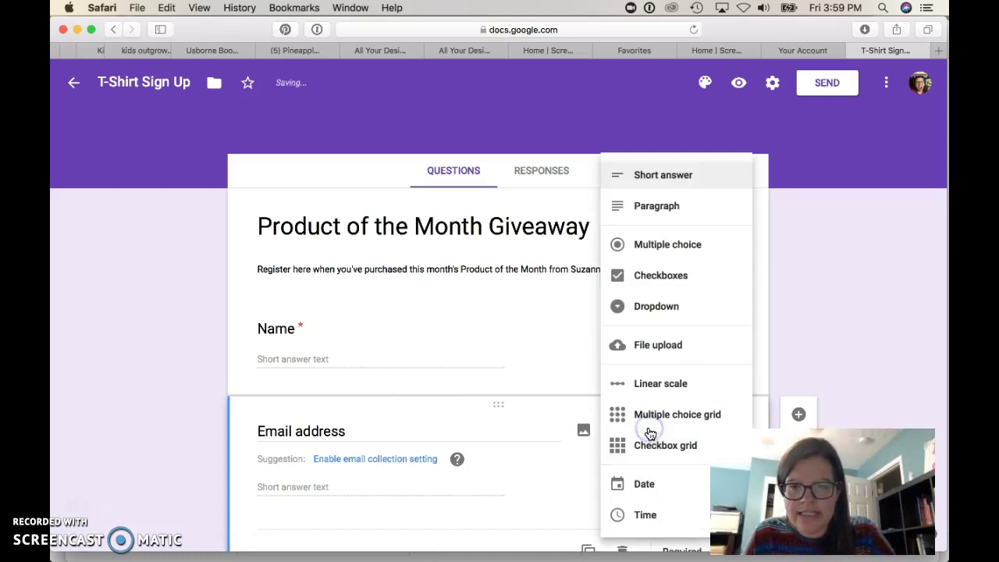
pyautogui.click(668, 188)
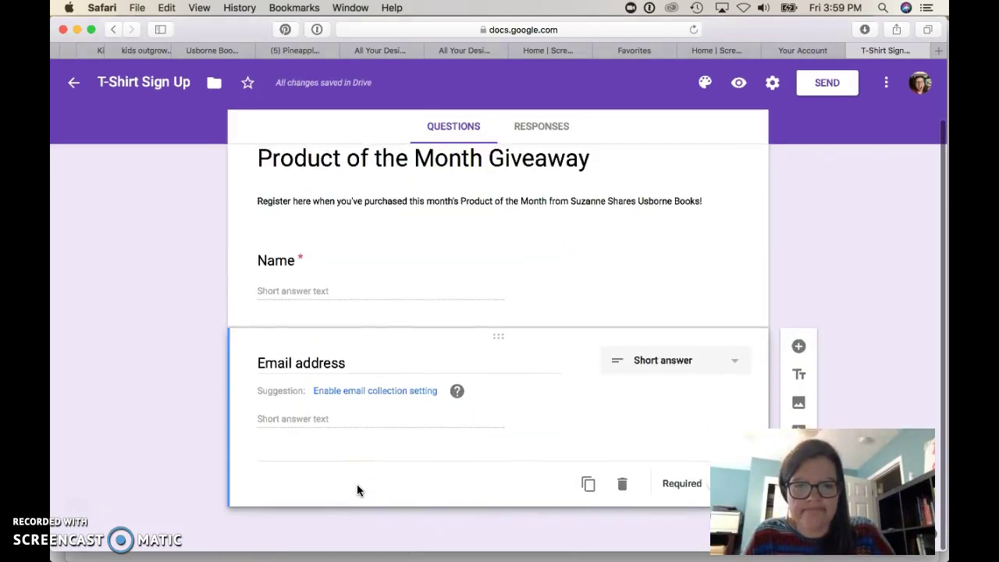
pyautogui.click(424, 394)
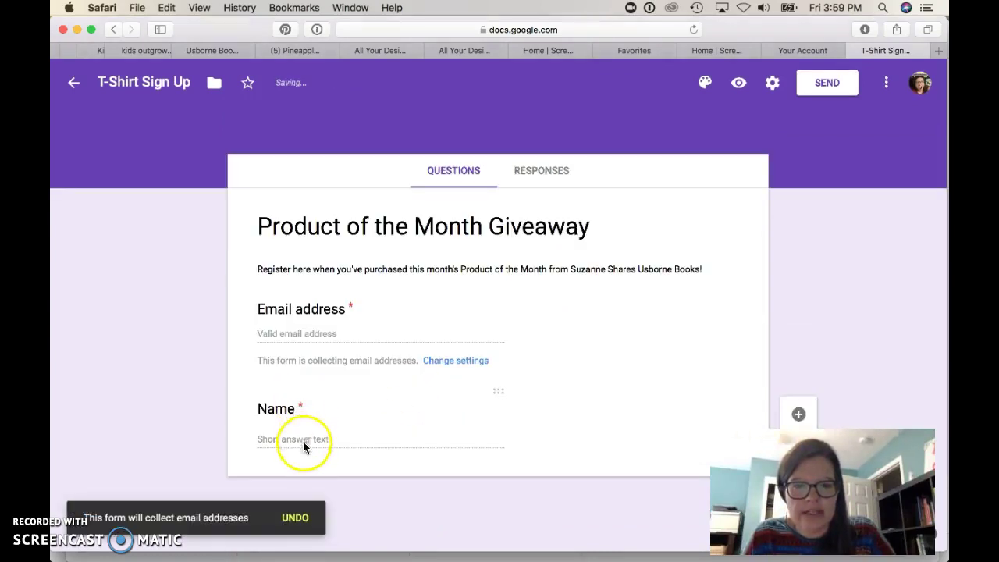
# Make the Name question required.
pyautogui.click(498, 394)
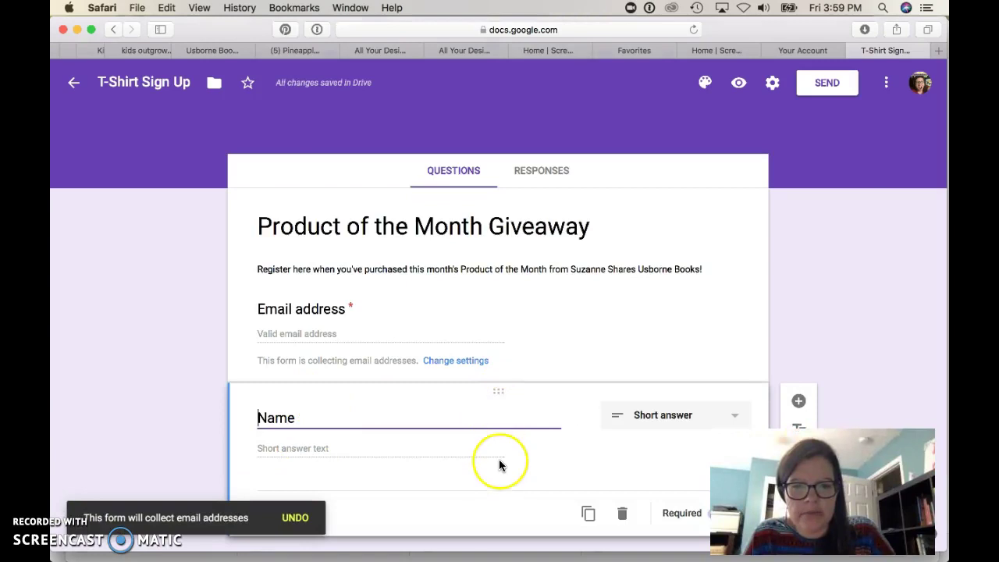
pyautogui.click(363, 420)
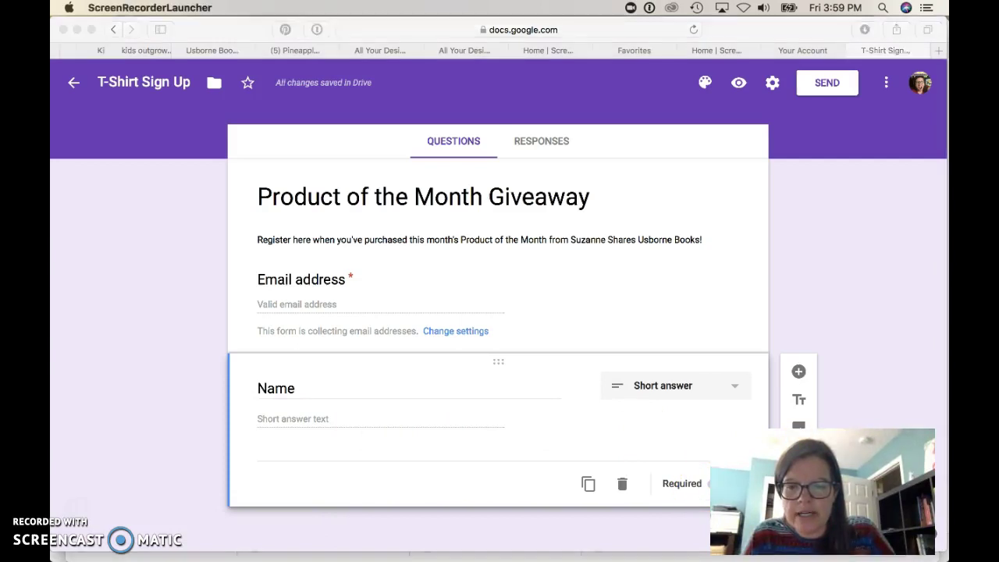
pyautogui.click(726, 483)
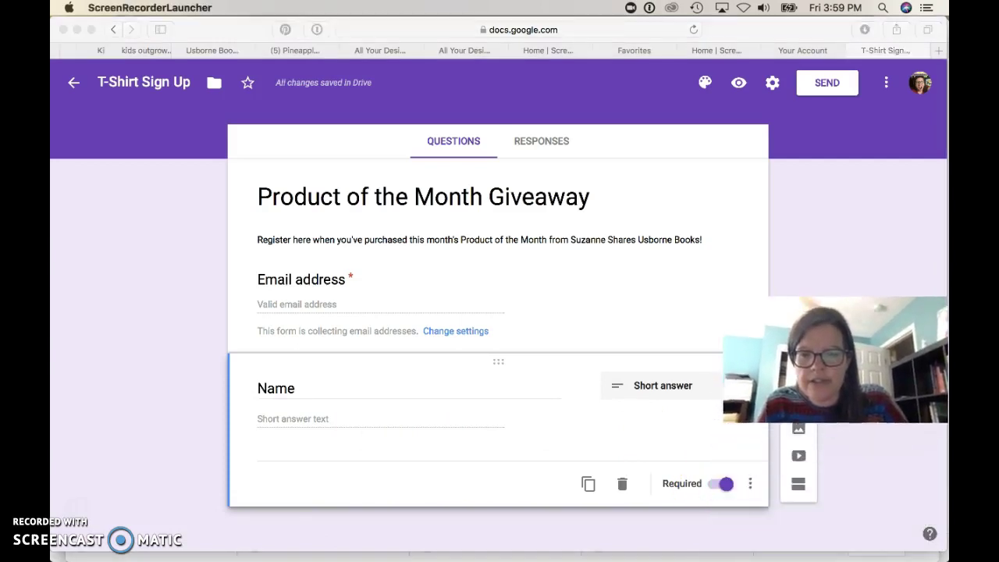
pyautogui.click(727, 484)
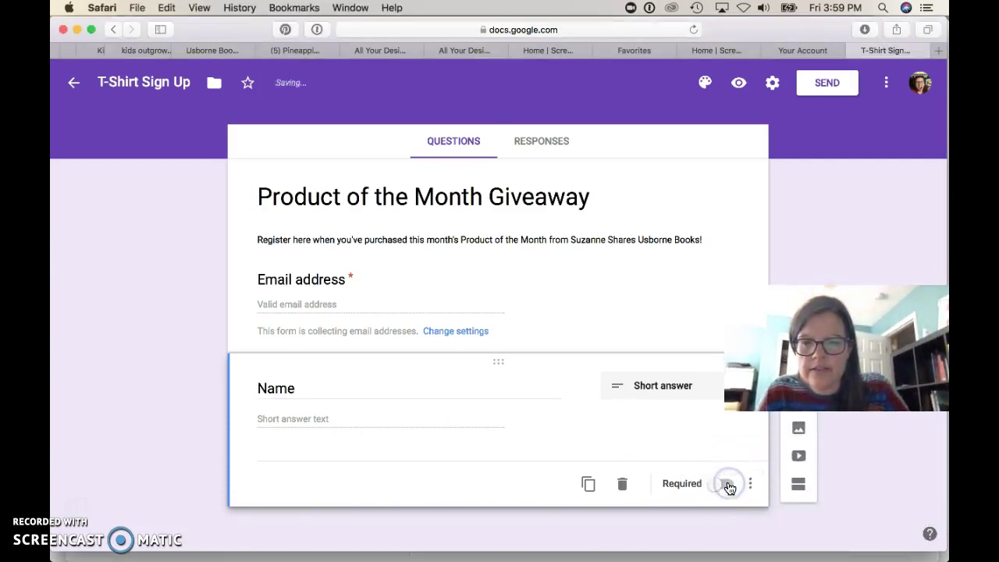
pyautogui.click(721, 484)
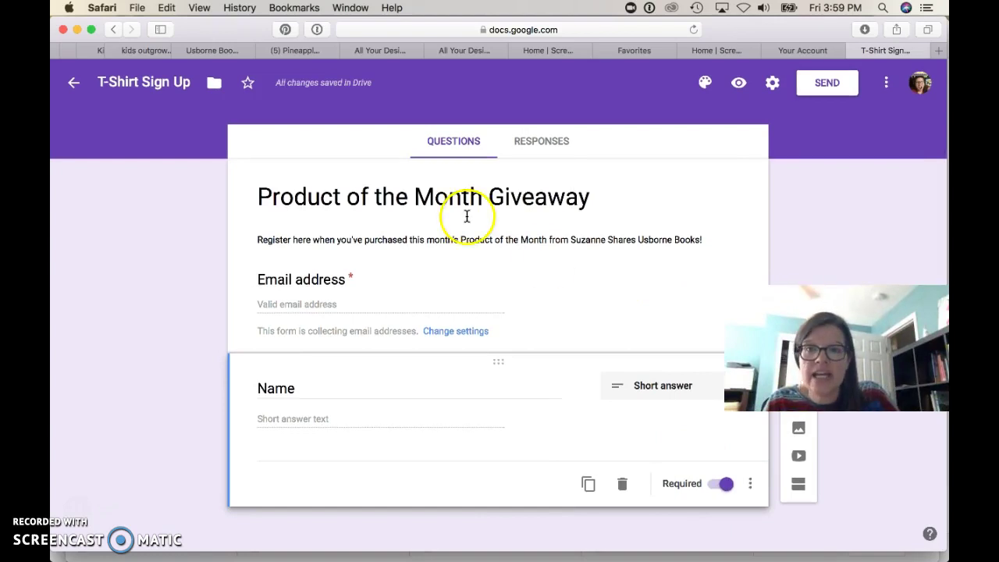
# Get the form's shortened link from the Send dialog and select it for copying.
pyautogui.click(822, 92)
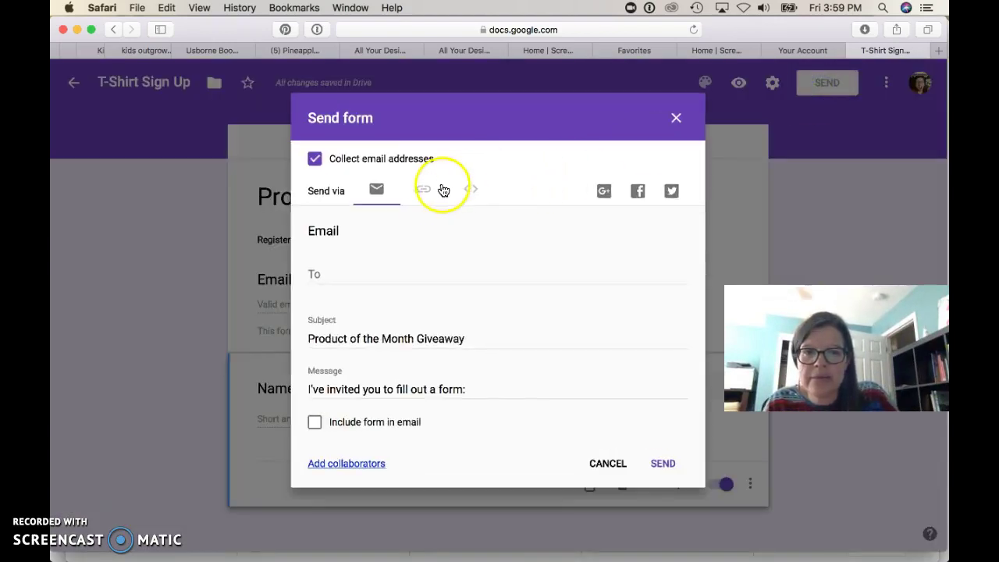
pyautogui.click(420, 192)
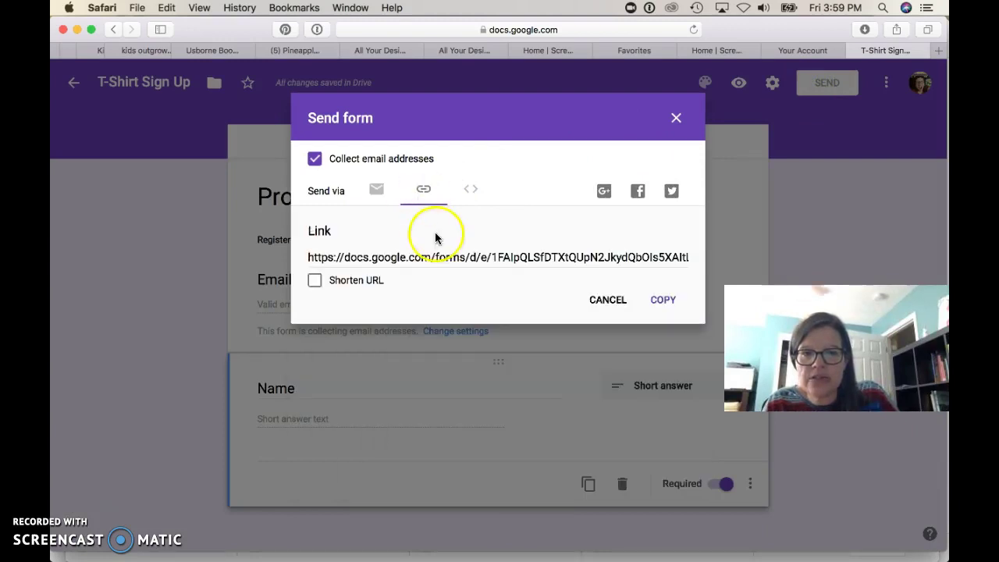
pyautogui.click(441, 257)
pyautogui.click(315, 280)
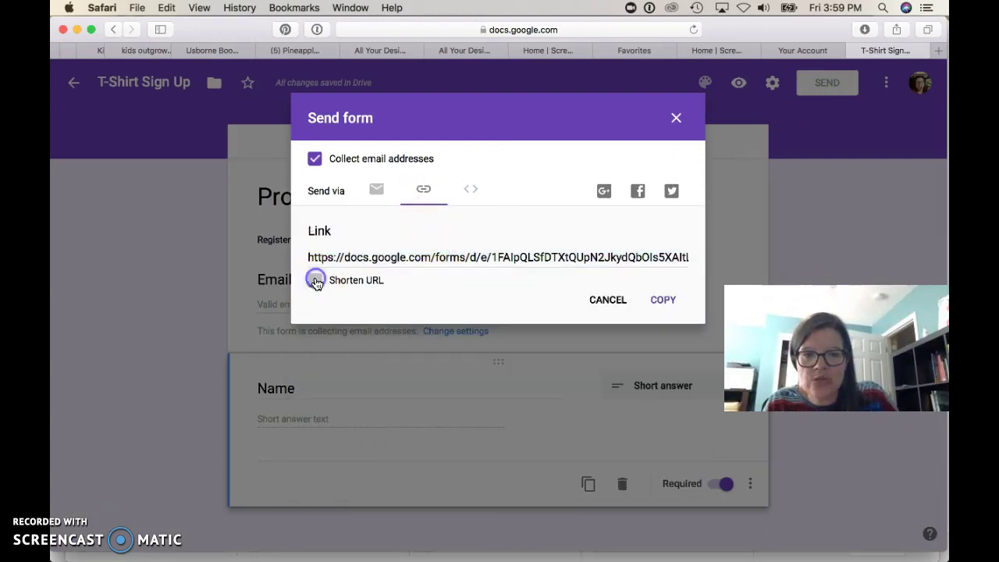
pyautogui.click(421, 260)
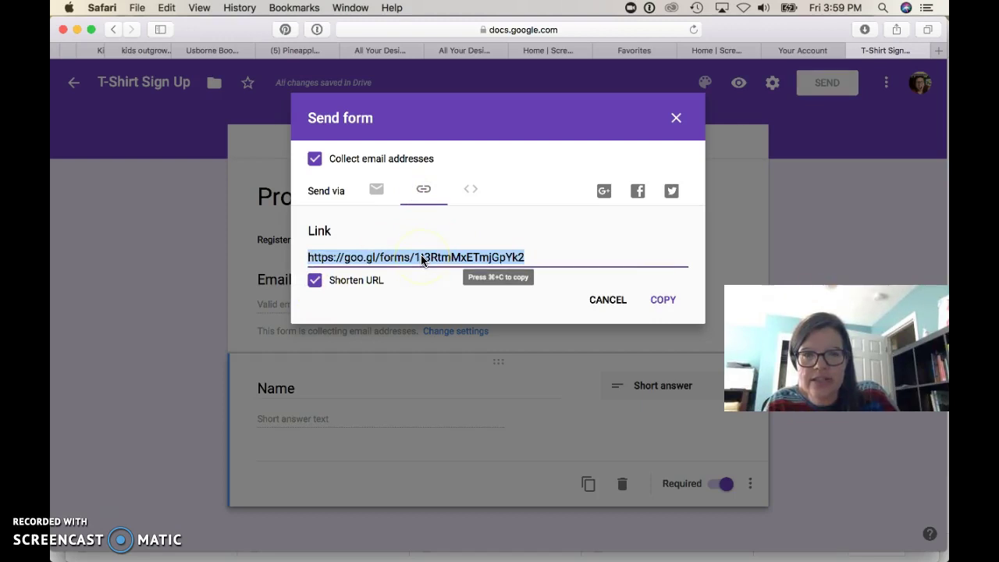
# Paste the short link into a new tab to load the live giveaway form.
pyautogui.click(940, 50)
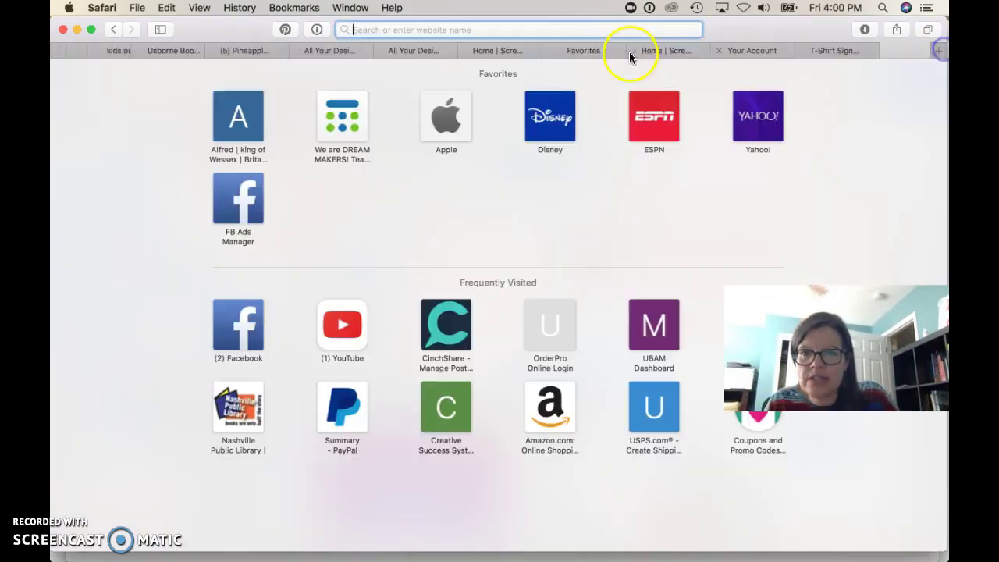
pyautogui.press('super+v')
pyautogui.press('Return')
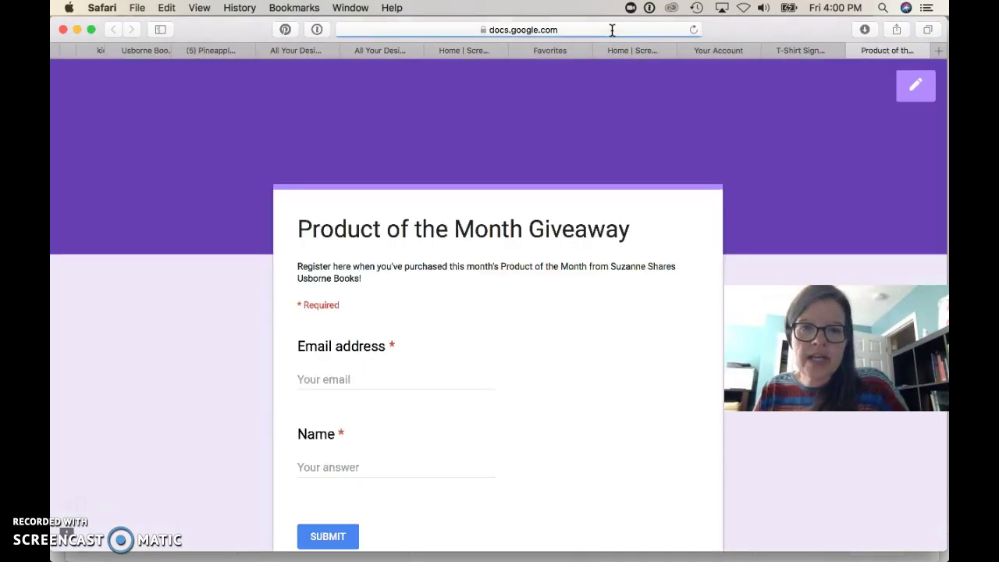
pyautogui.scroll(-3, 395, 386)
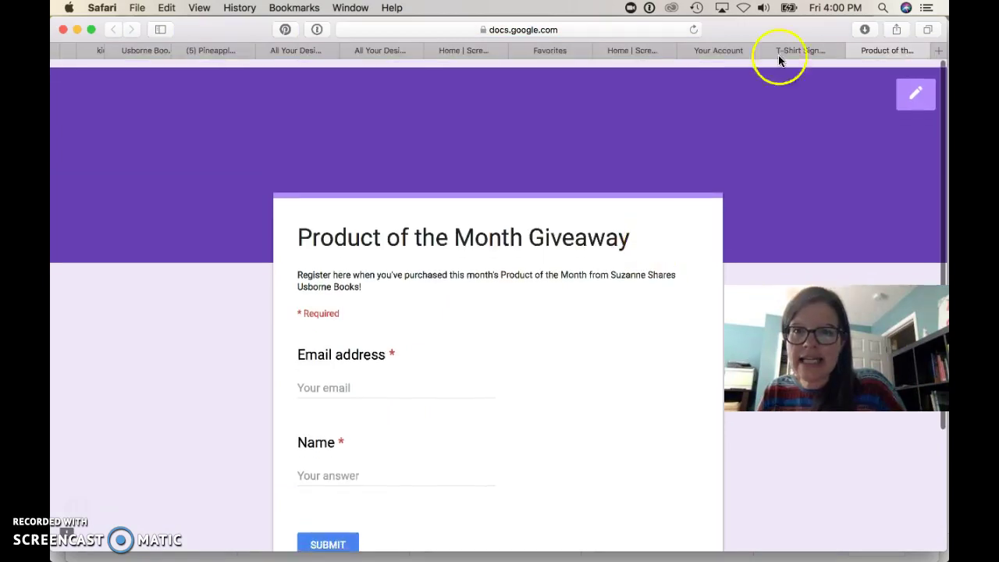
# Close the Send dialog and bring up the form's Responses view.
pyautogui.click(808, 52)
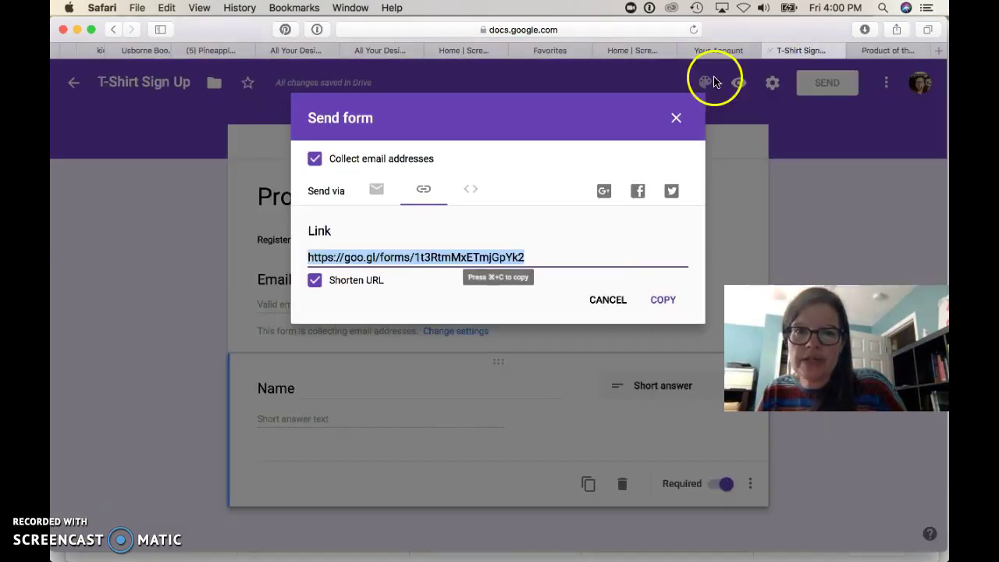
pyautogui.click(677, 117)
pyautogui.click(542, 140)
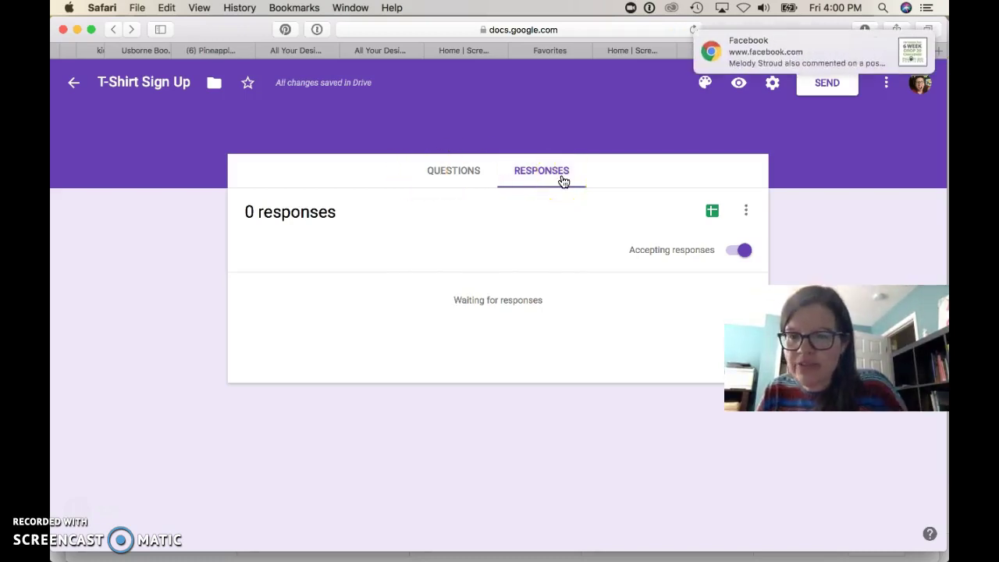
# Try creating a response spreadsheet, then dismiss the response destination dialog.
pyautogui.click(711, 209)
pyautogui.click(468, 320)
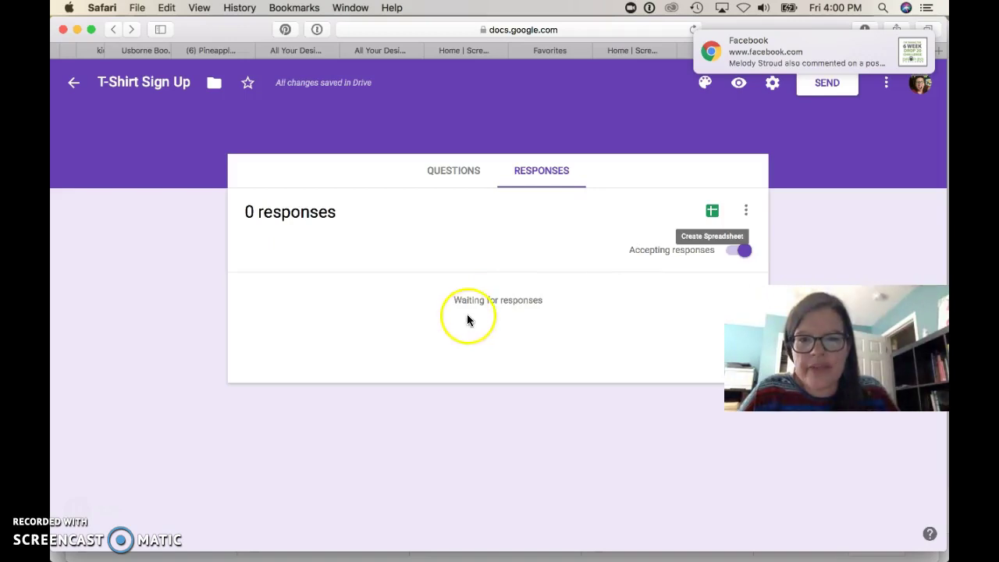
pyautogui.click(711, 211)
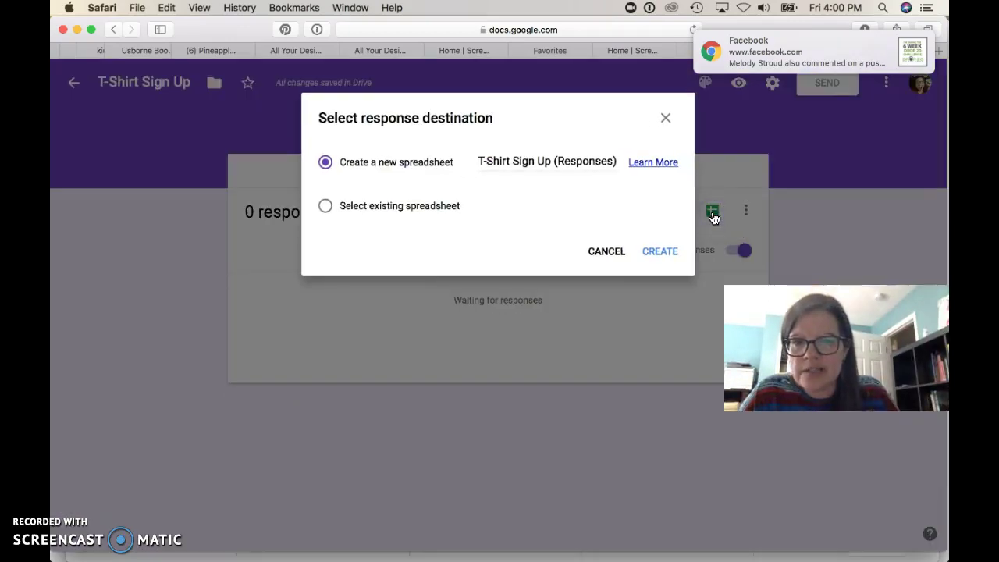
pyautogui.click(653, 161)
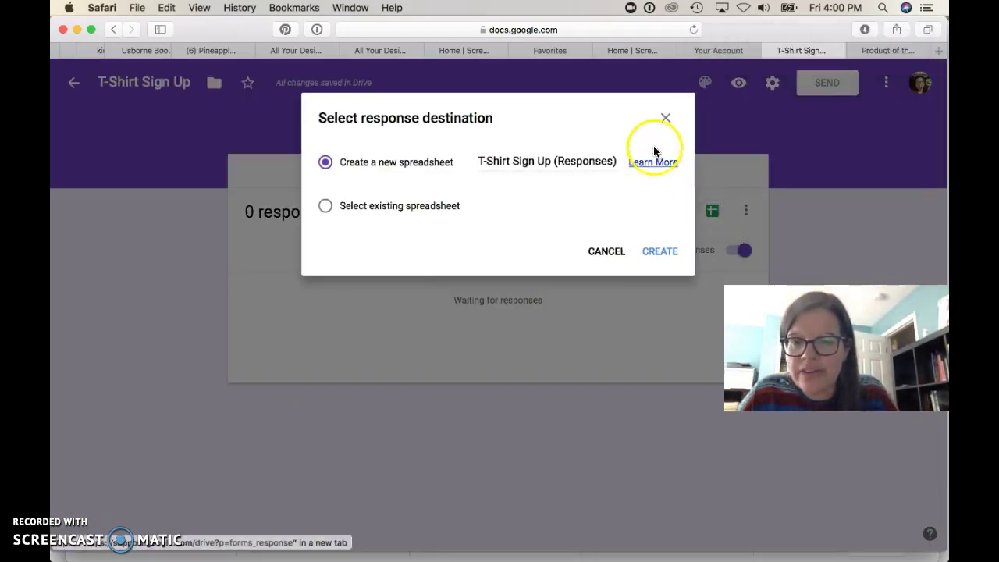
pyautogui.click(667, 119)
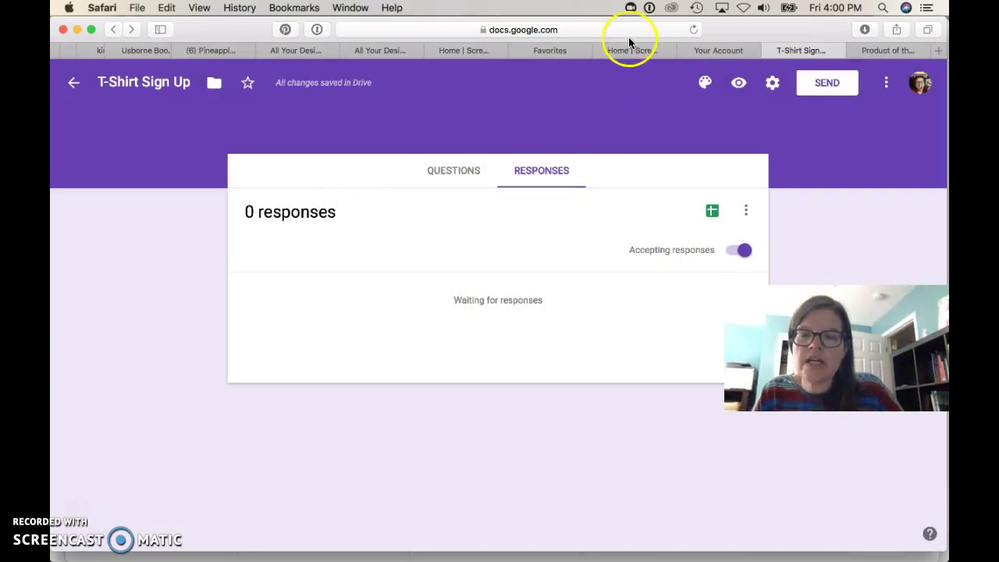
# Return to the Google Forms home page and browse the recent forms.
pyautogui.click(74, 82)
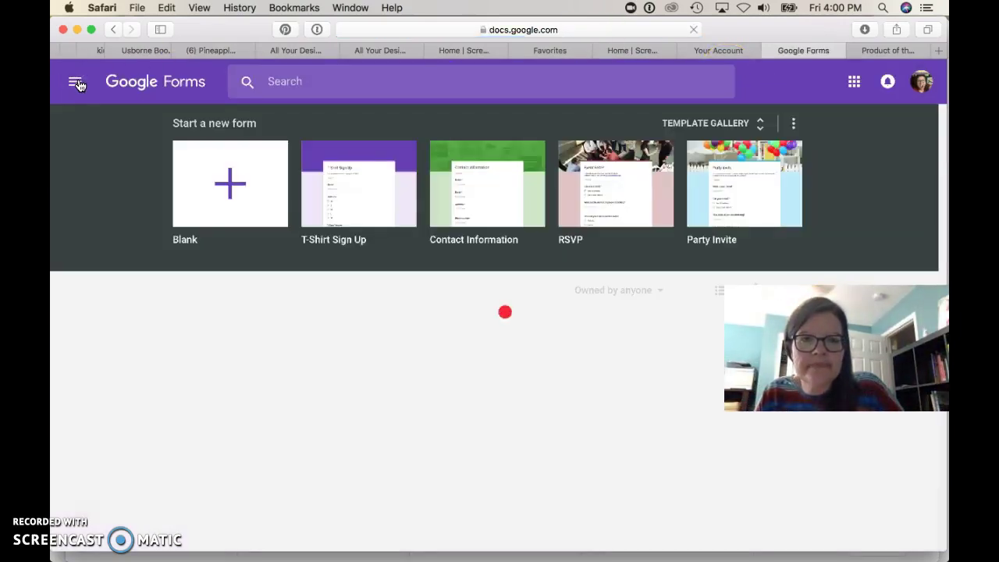
pyautogui.click(356, 278)
pyautogui.scroll(-2, 354, 275)
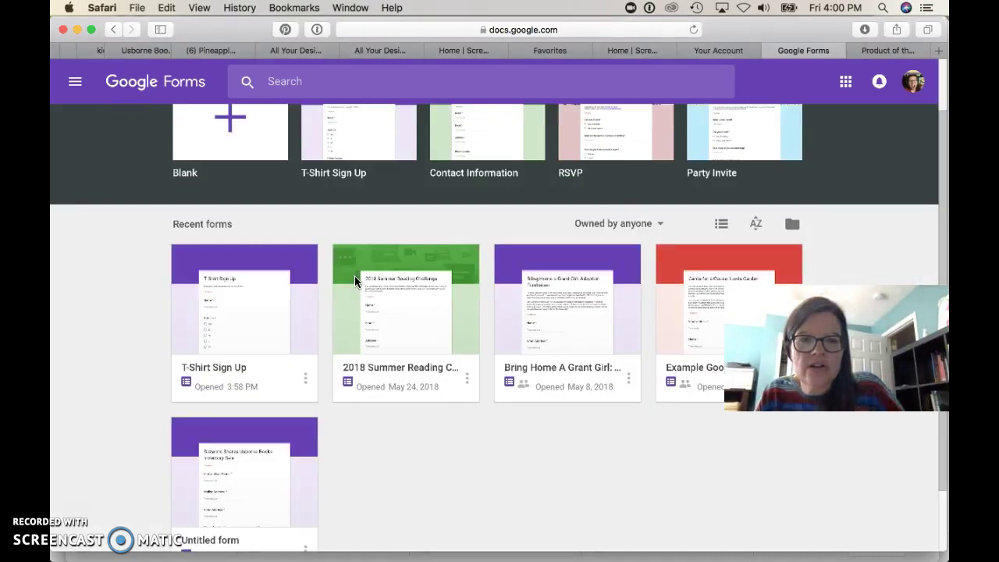
pyautogui.click(222, 373)
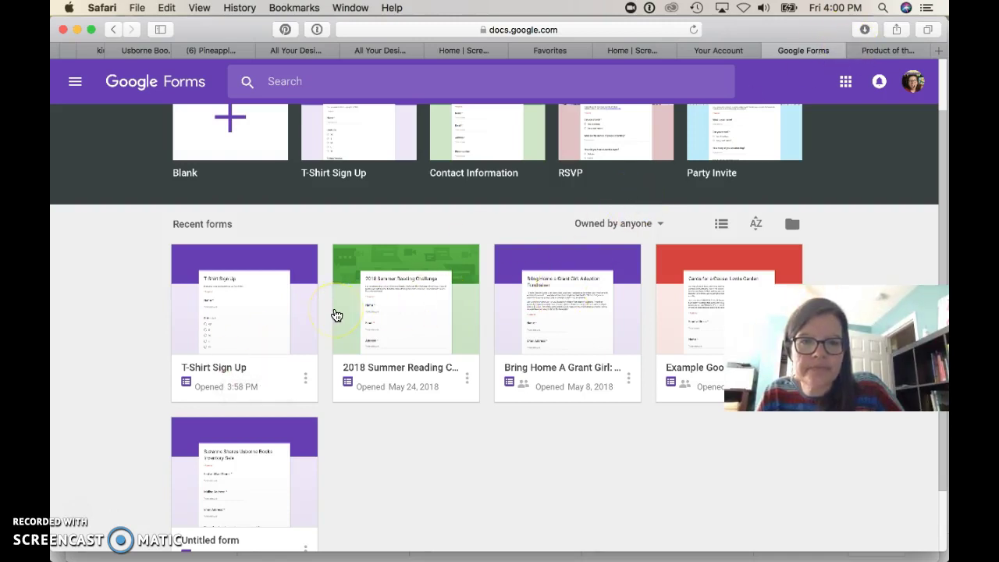
# Check the live Giveaway form, then return to its editor showing the questions.
pyautogui.click(870, 48)
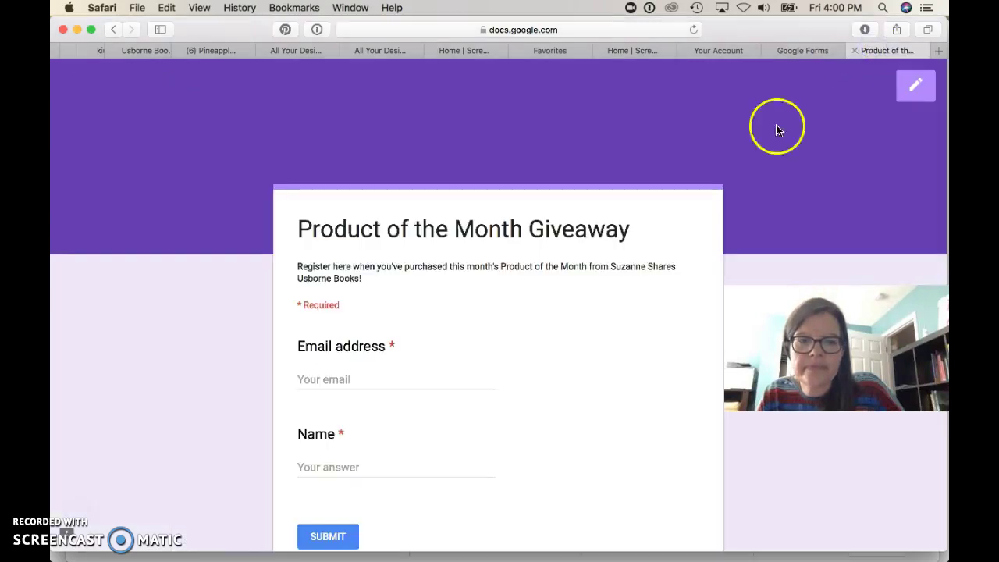
pyautogui.click(807, 51)
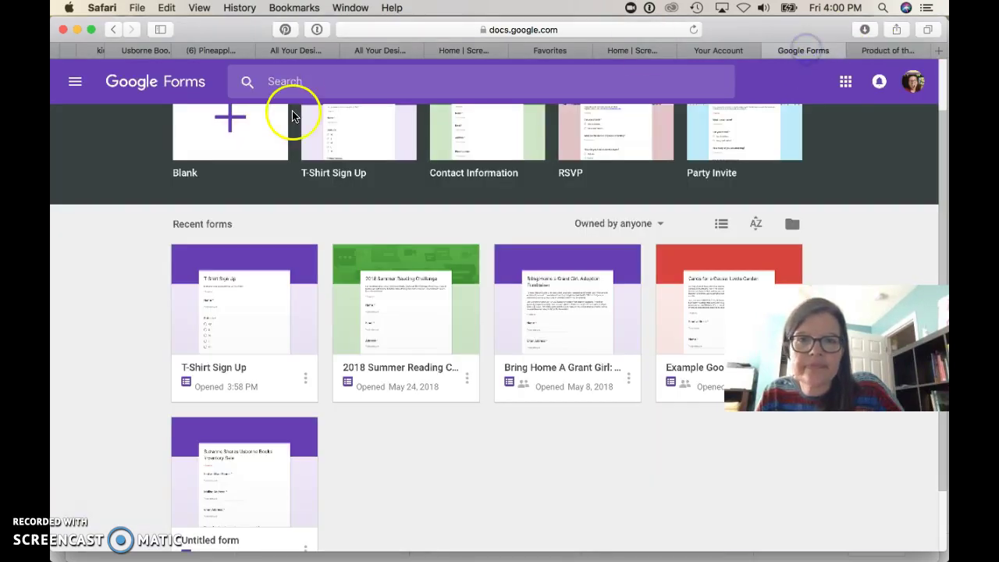
pyautogui.click(718, 50)
pyautogui.click(888, 50)
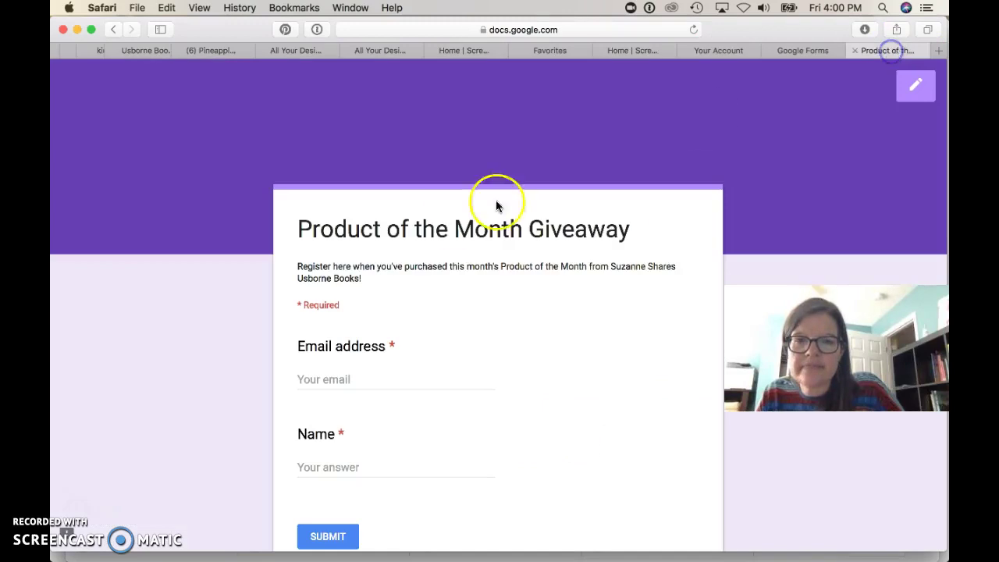
pyautogui.click(115, 29)
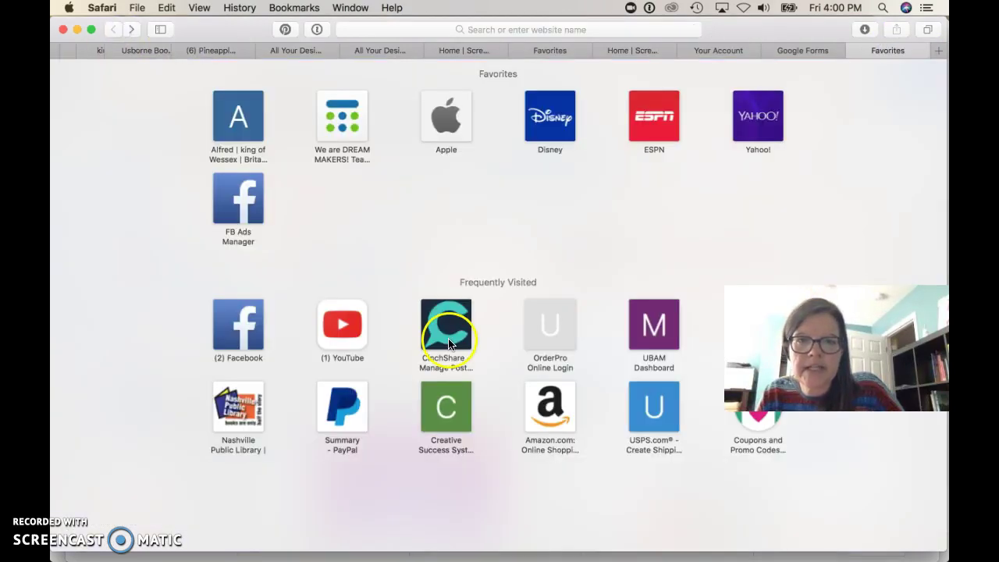
pyautogui.click(134, 31)
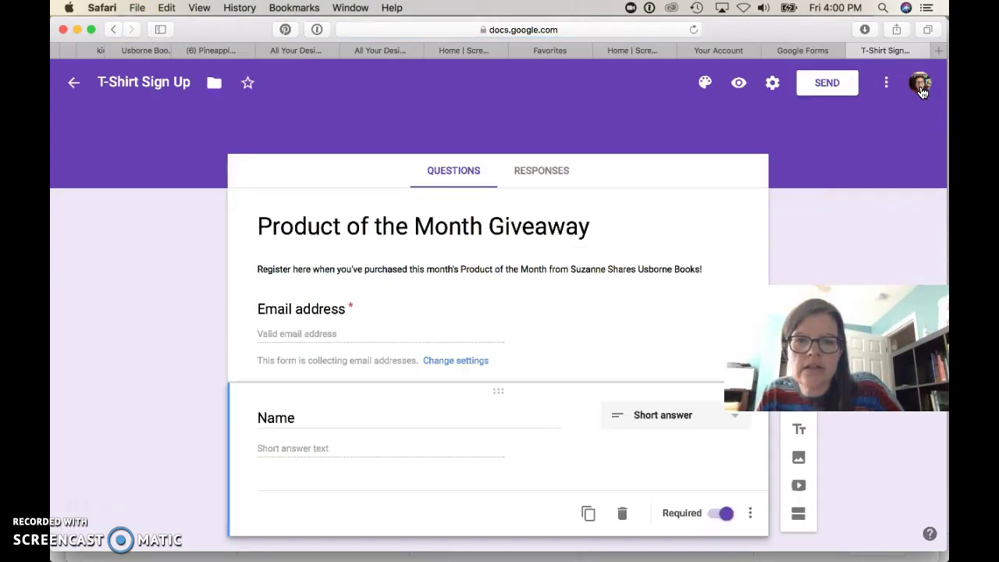
pyautogui.scroll(-2, 687, 353)
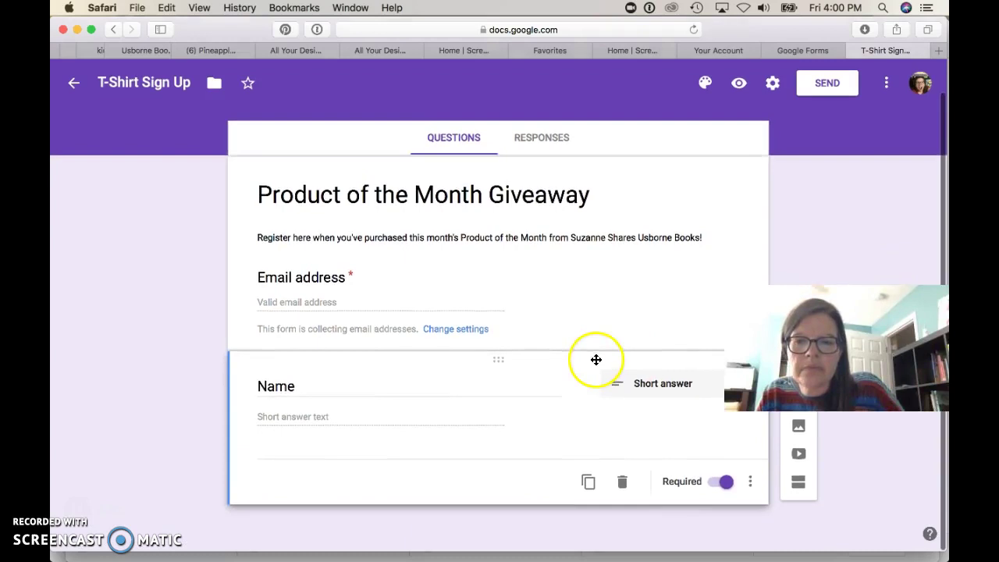
# Glance at the Google account panel, then return to the Forms home page.
pyautogui.click(919, 84)
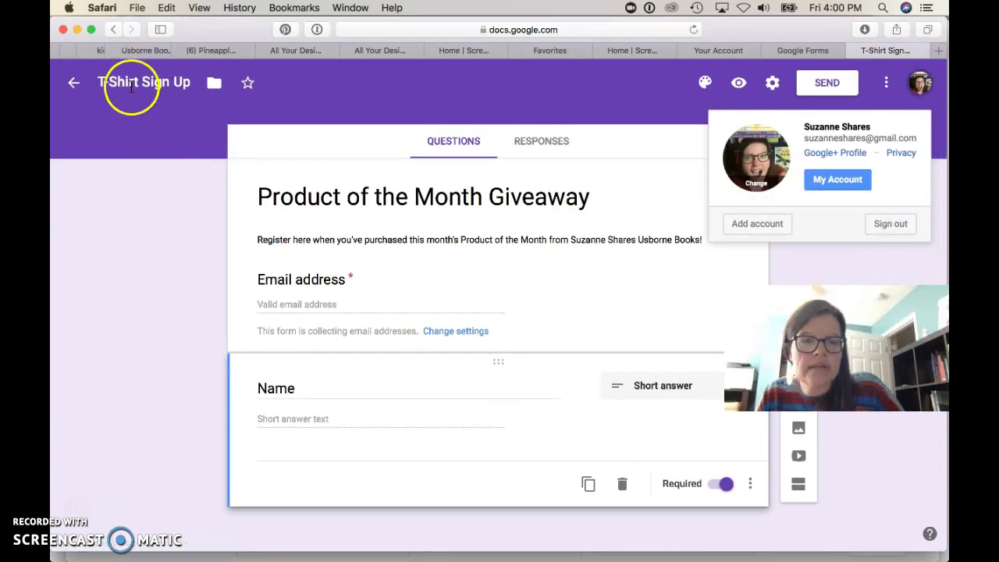
pyautogui.click(76, 87)
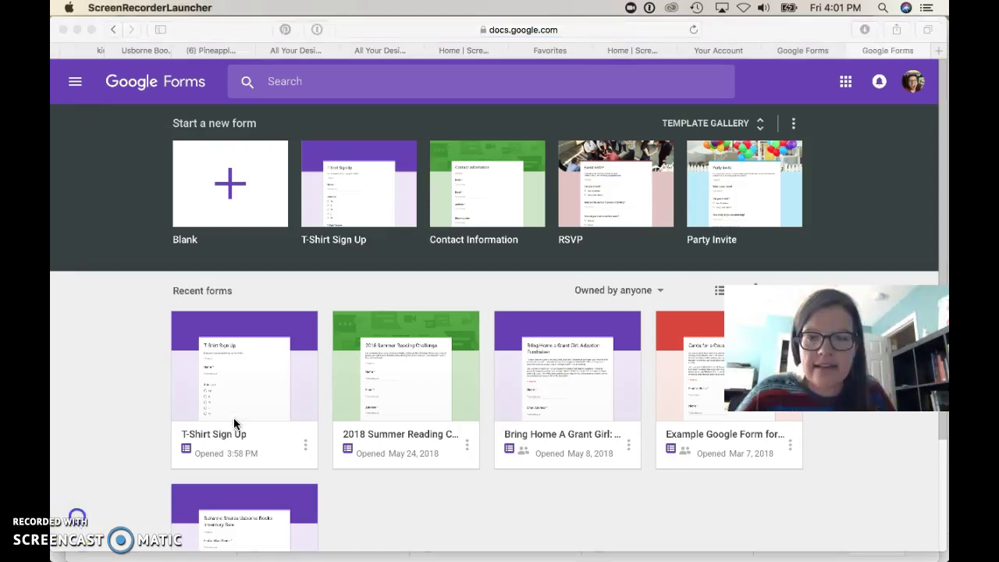
# Rename the T-Shirt Sign Up form to 'Product of the Month Form' via its options menu.
pyautogui.scroll(-1, 257, 425)
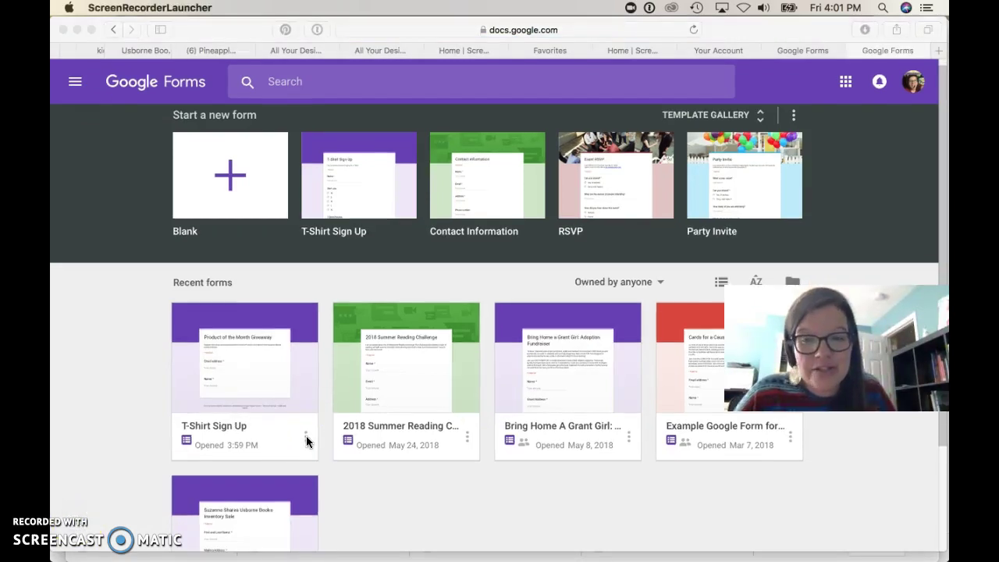
pyautogui.click(306, 440)
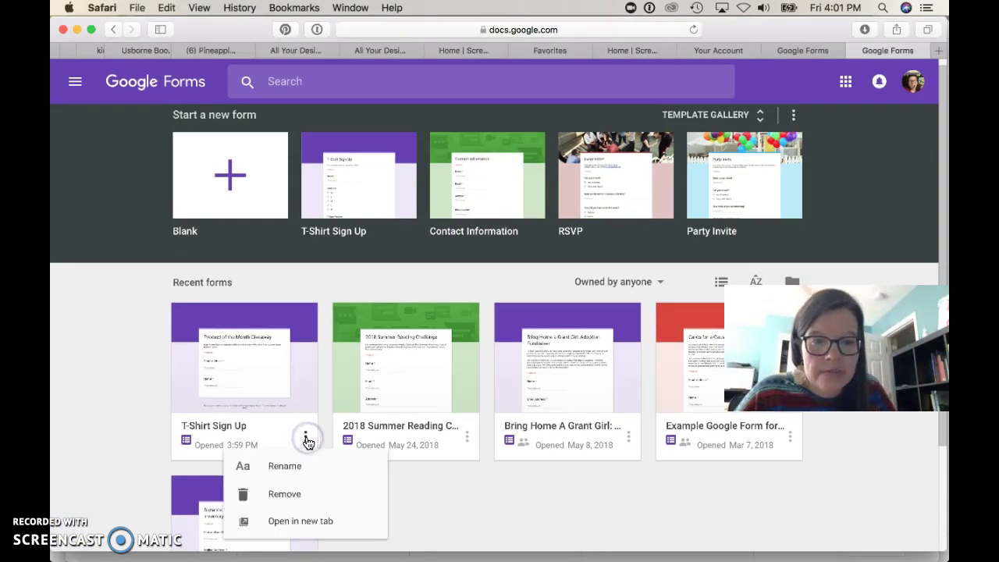
pyautogui.click(300, 466)
pyautogui.write('Product of the Month Form')
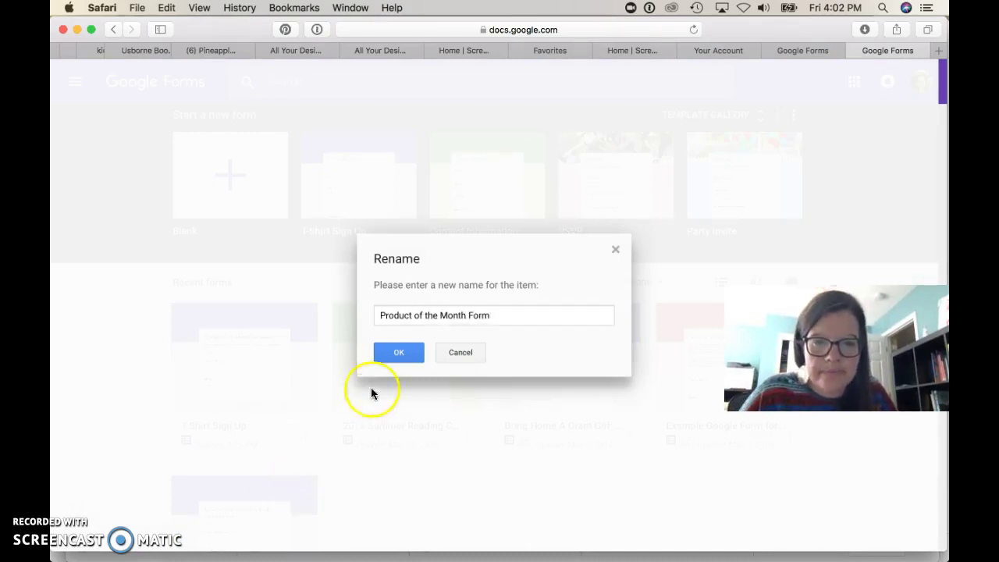
pyautogui.click(388, 354)
pyautogui.scroll(-2, 580, 489)
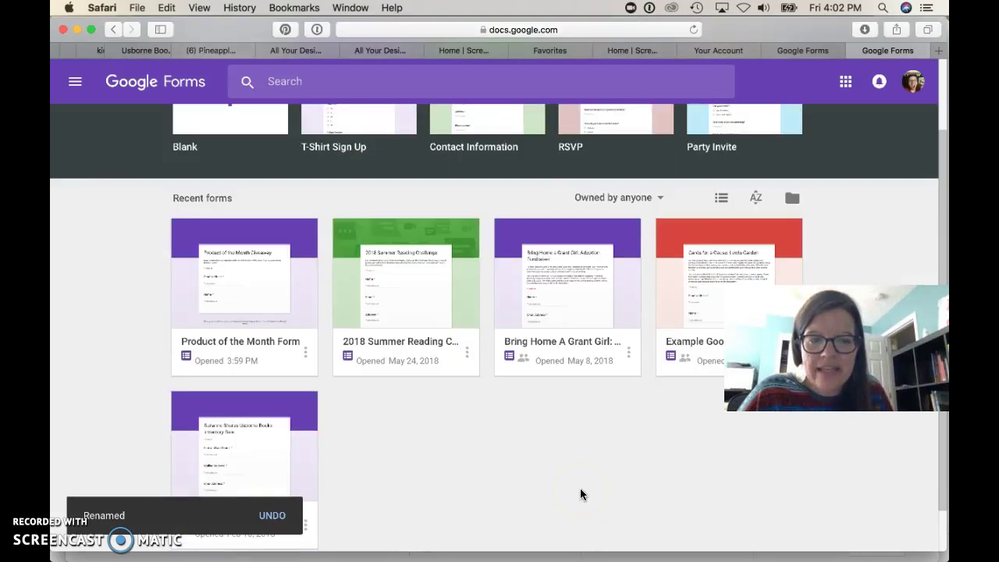